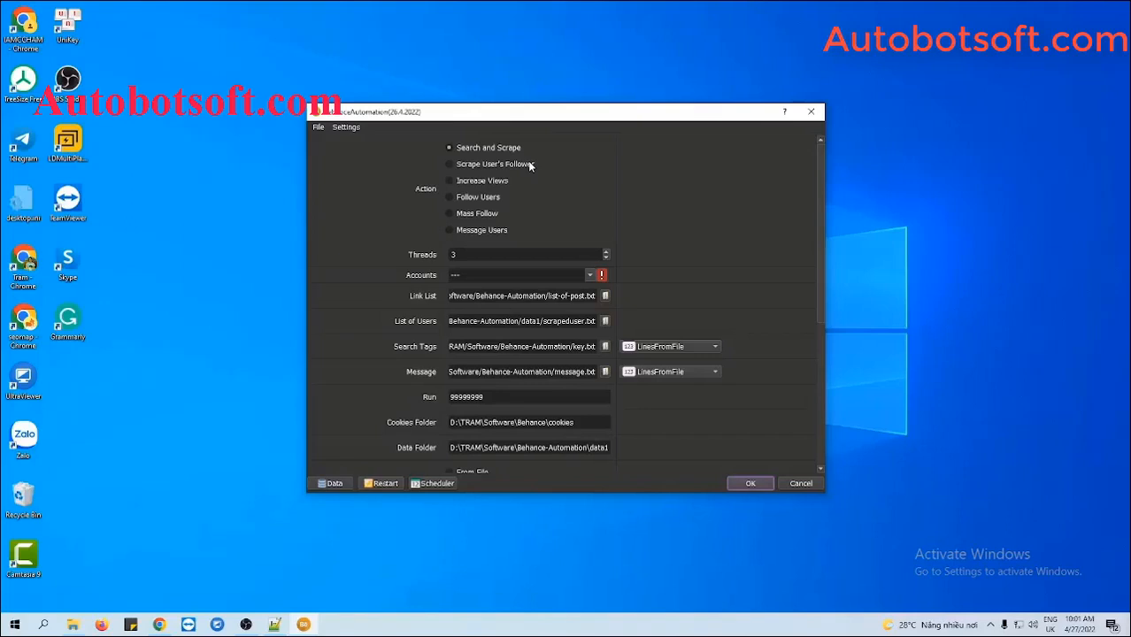
Choose Increase Views as the action and open the accounts Database Manager
click(451, 181)
click(333, 483)
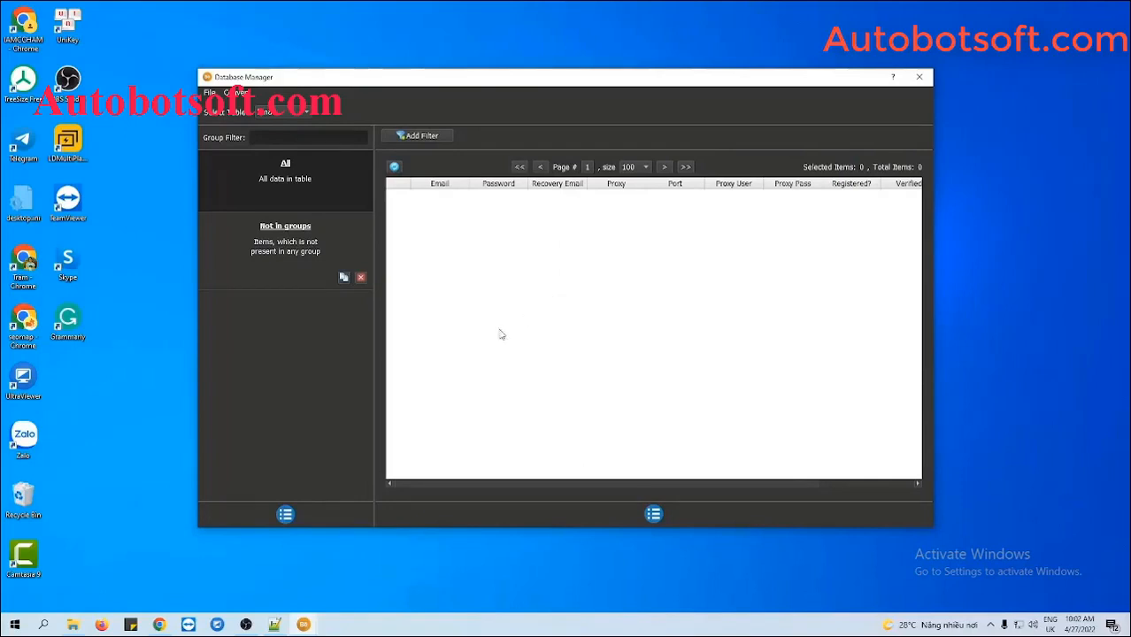
Add an account group named 'Tutorial' and select it in the group list
click(286, 514)
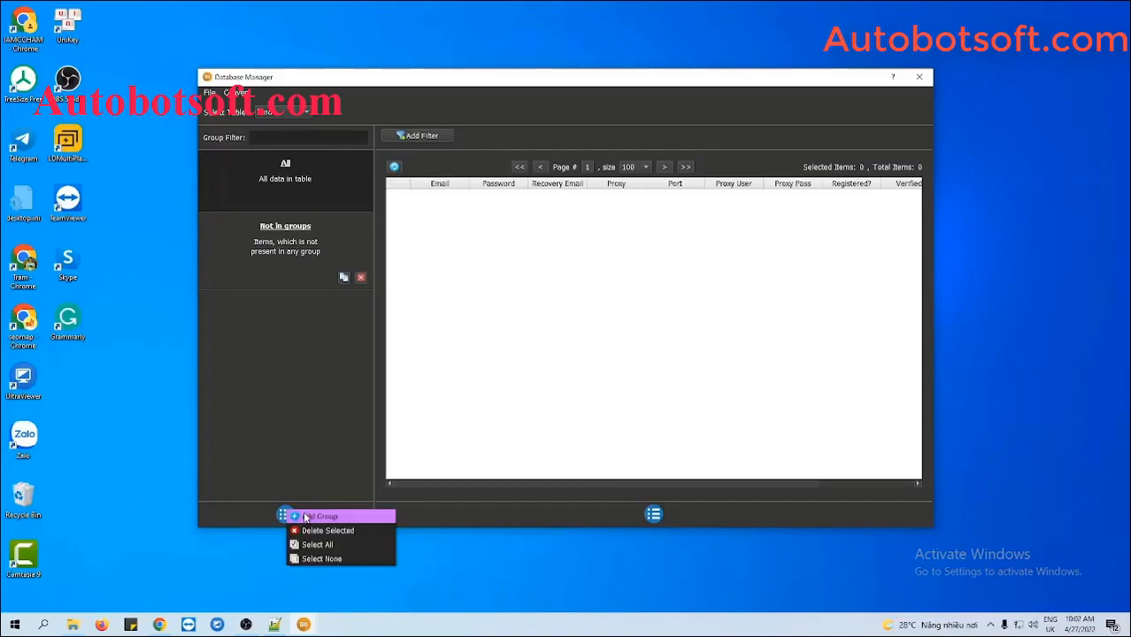
click(314, 516)
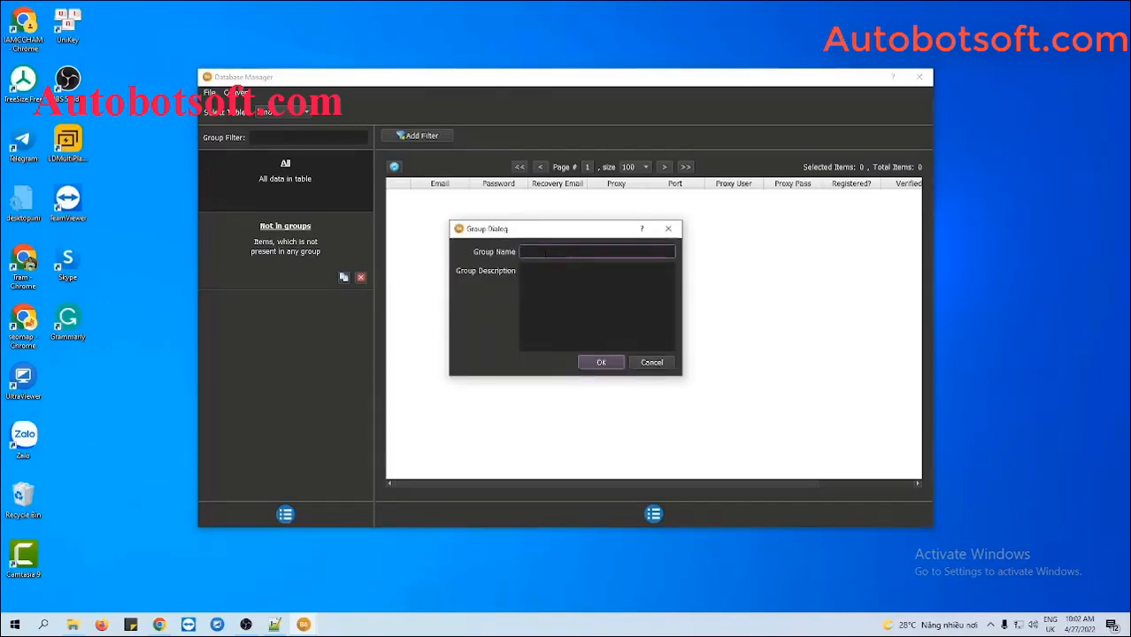
text(Tutorial)
click(586, 362)
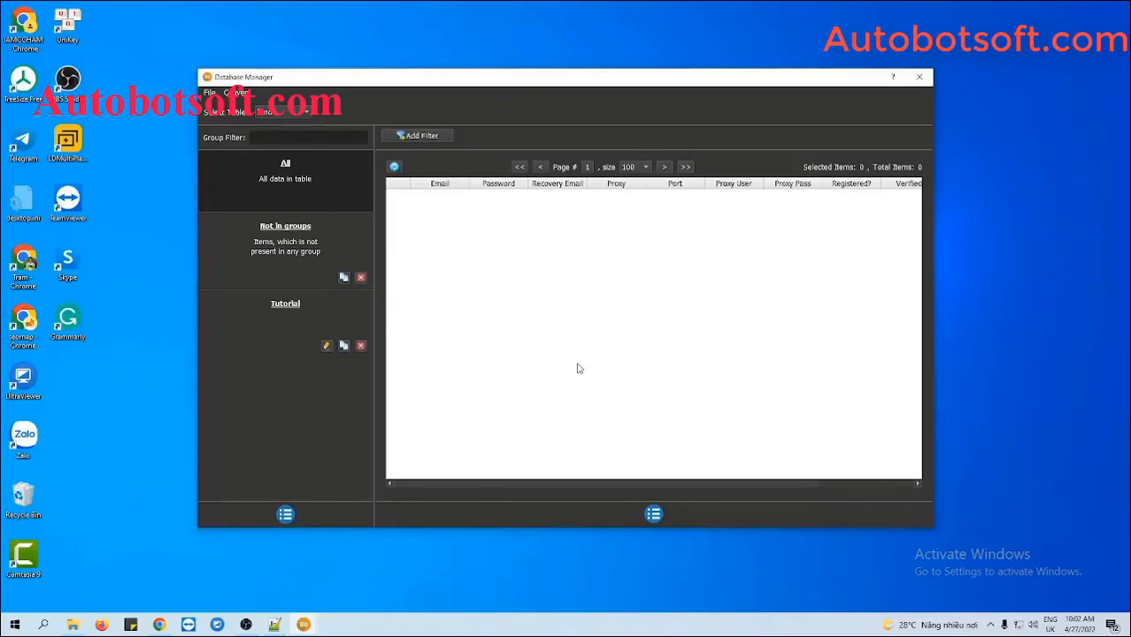
click(297, 315)
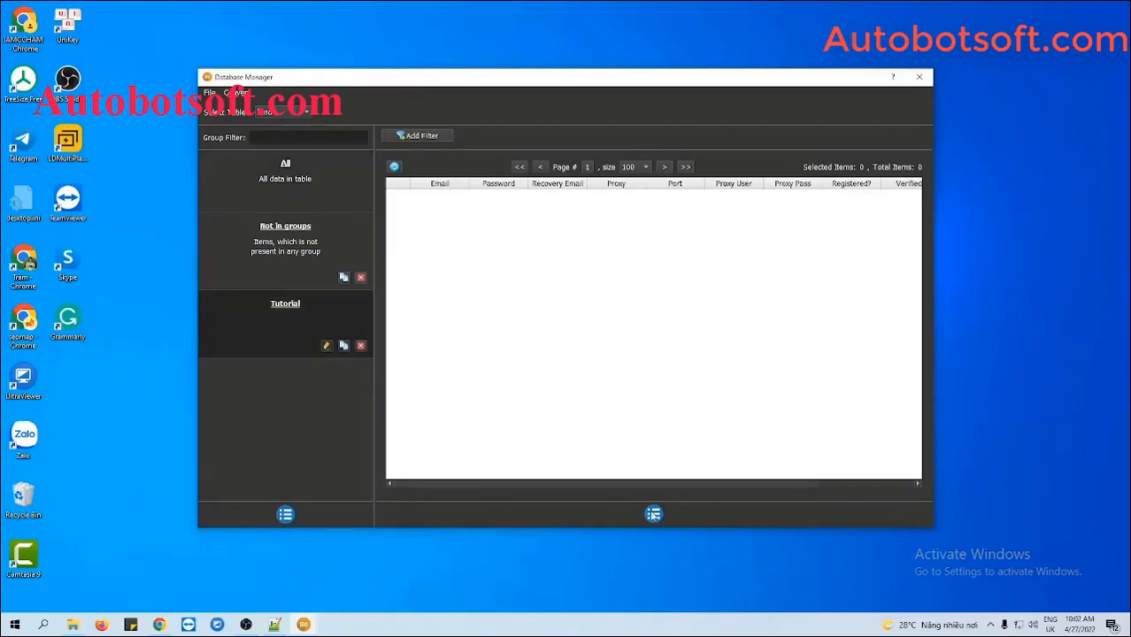
click(653, 514)
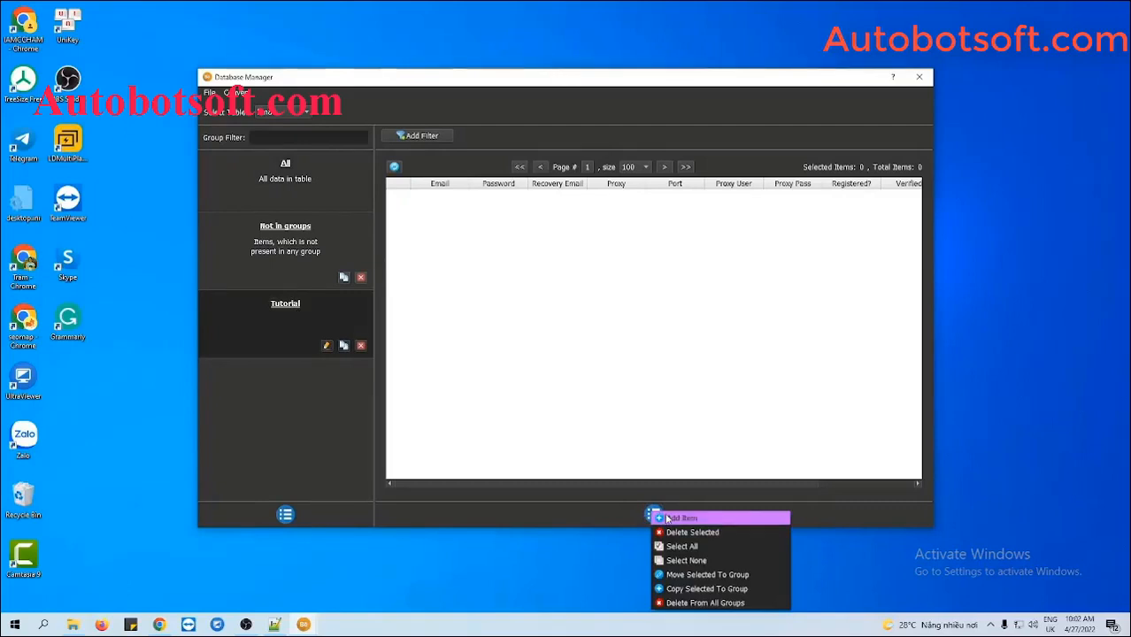
Add a new account item, entering its e-mail, password and recovery e-mail
click(677, 517)
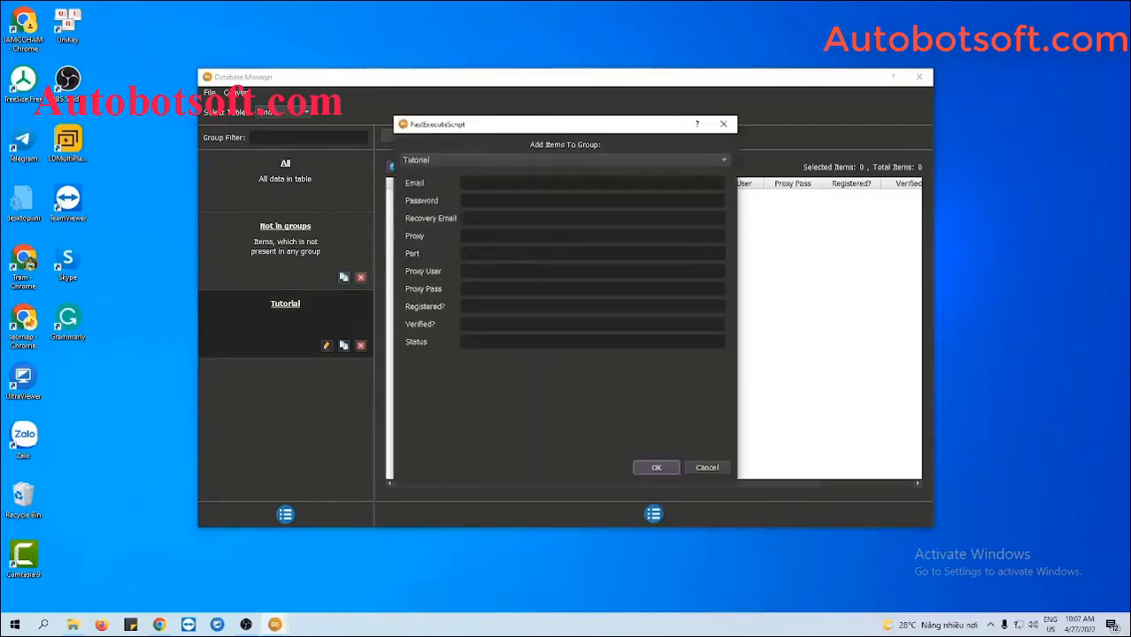
click(493, 187)
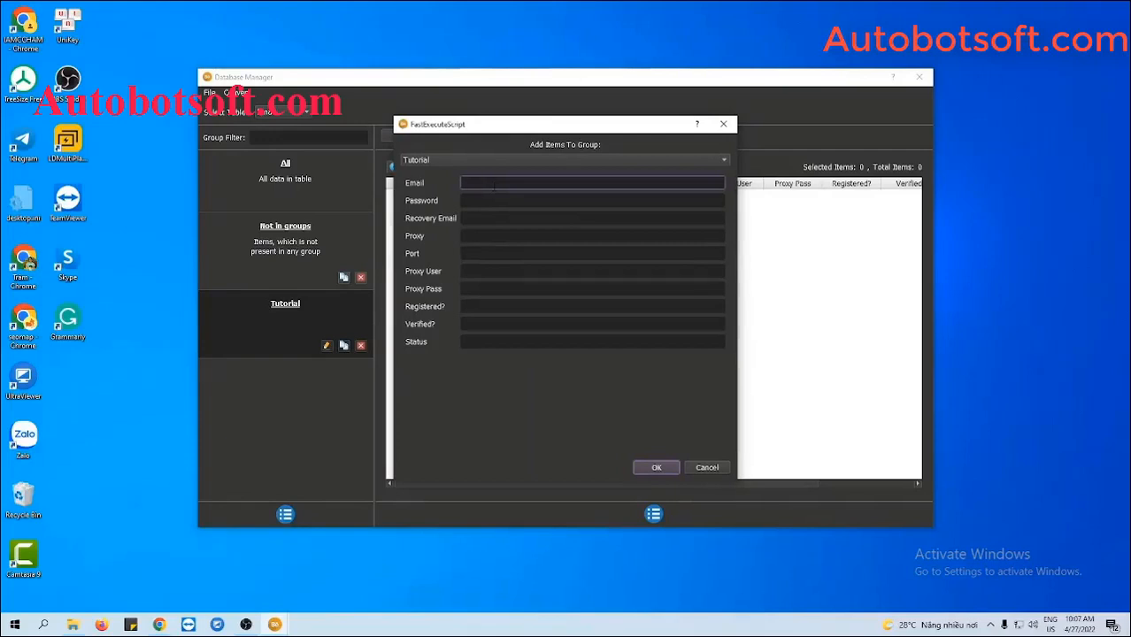
key(Tab)
text(123)
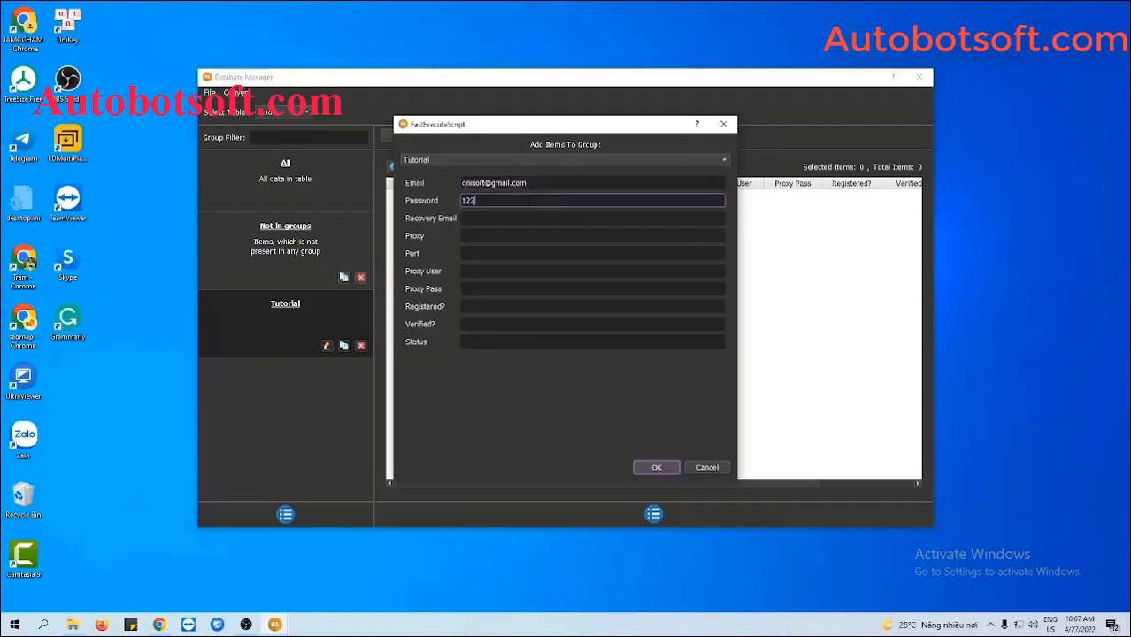
text(45678)
click(509, 215)
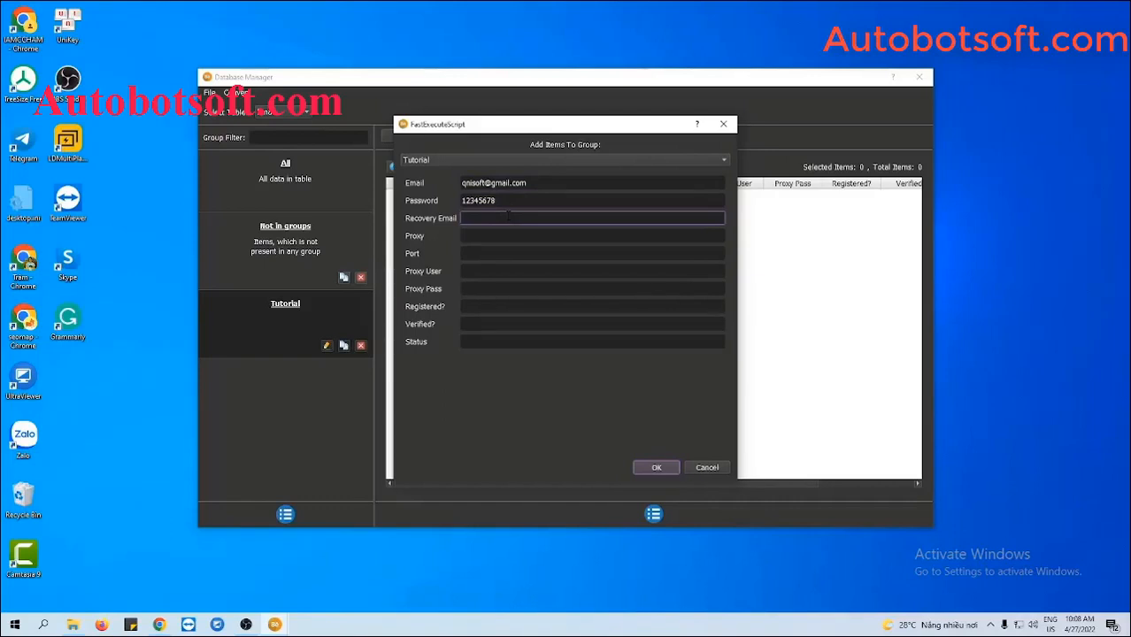
Give the account proxy 116.105.131.74 with port 3138 and save it
click(529, 236)
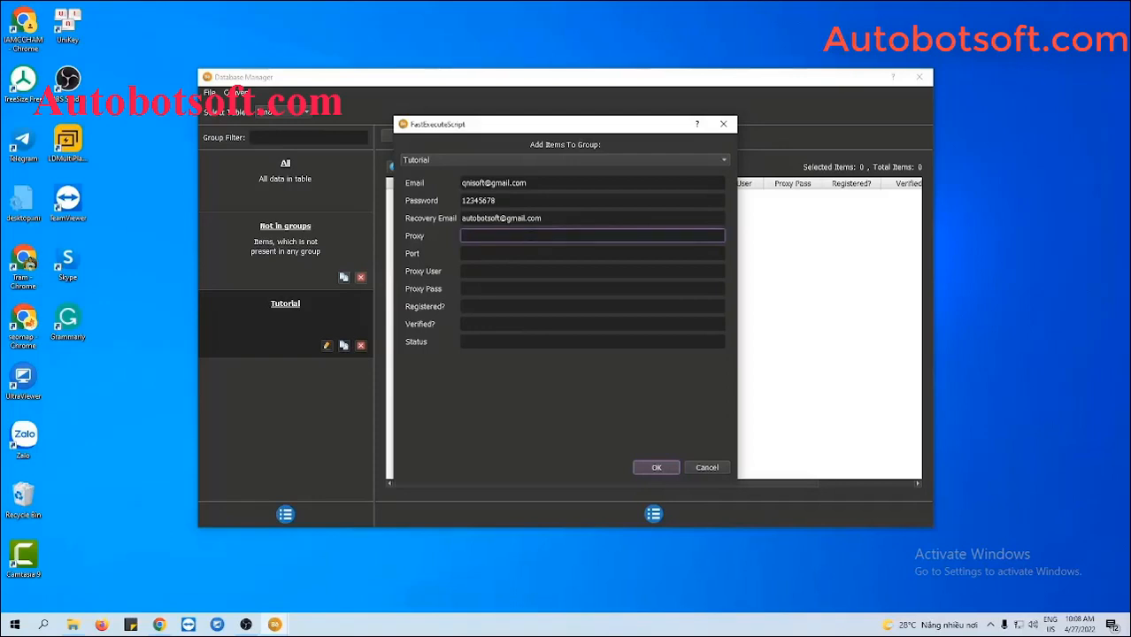
text(116.105.131.74)
click(521, 254)
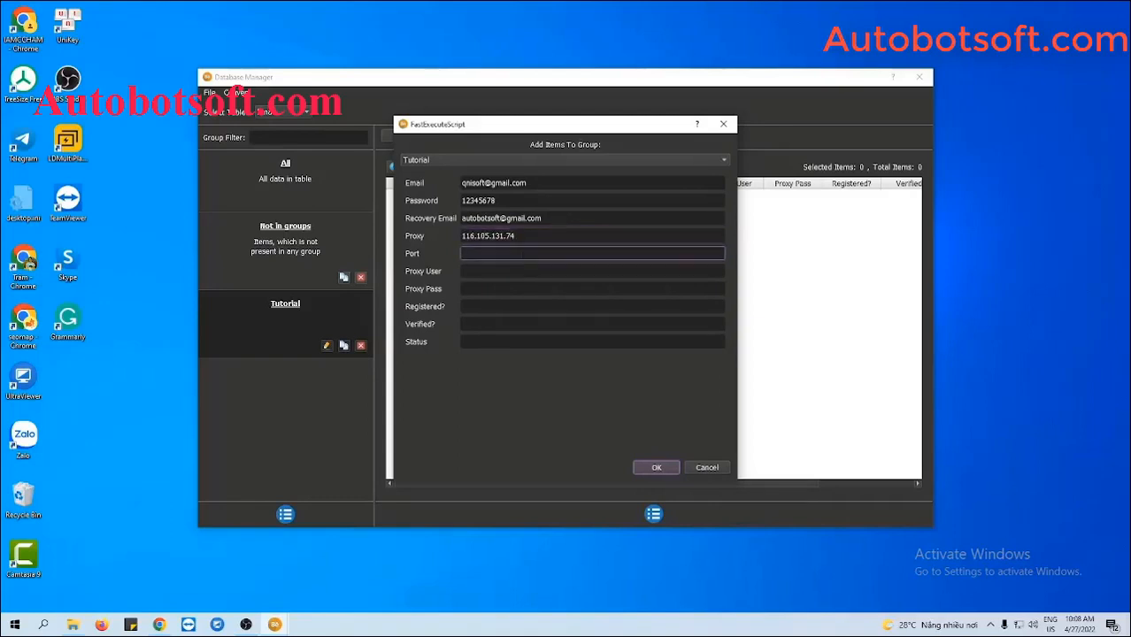
text(3138)
click(515, 274)
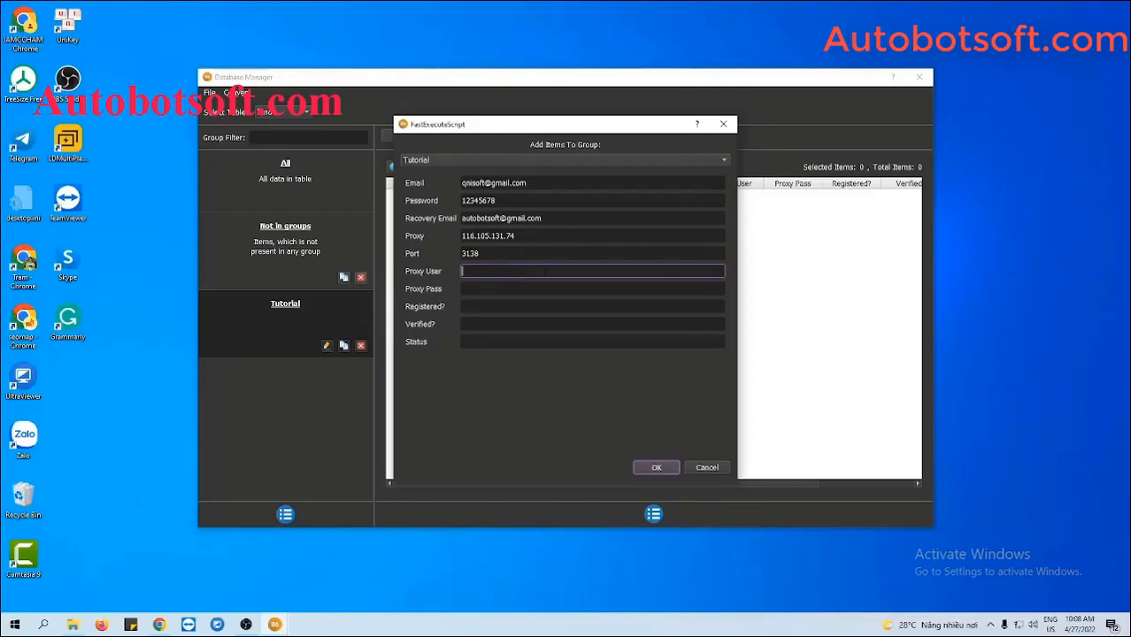
click(656, 467)
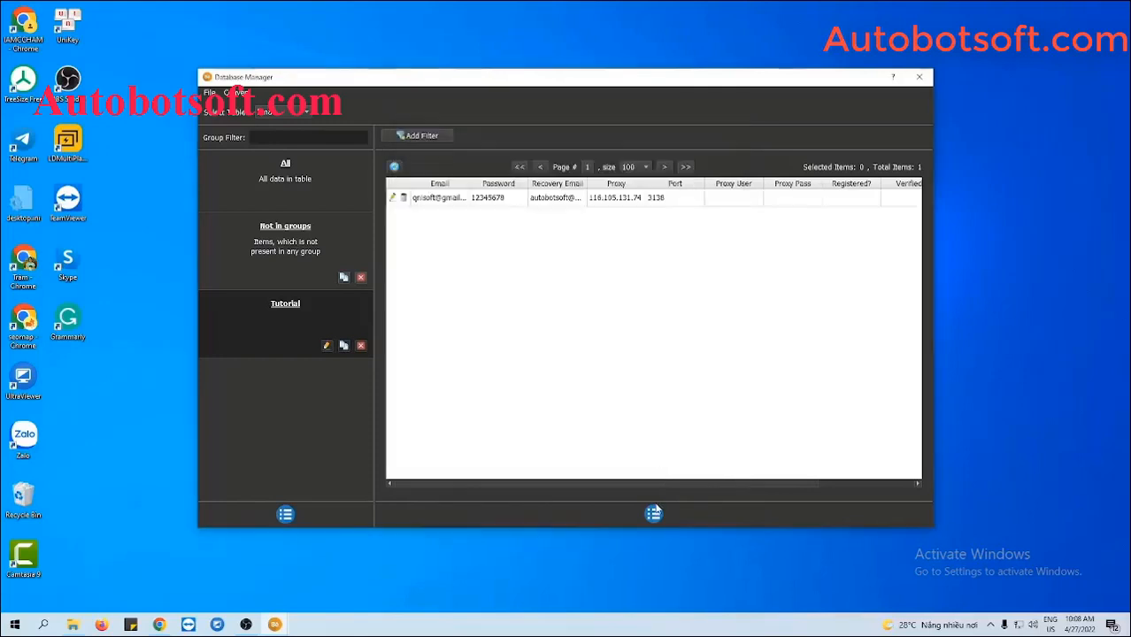
Create an empty accounts.txt in the Behance-Automation folder and open it in Notepad++
click(654, 514)
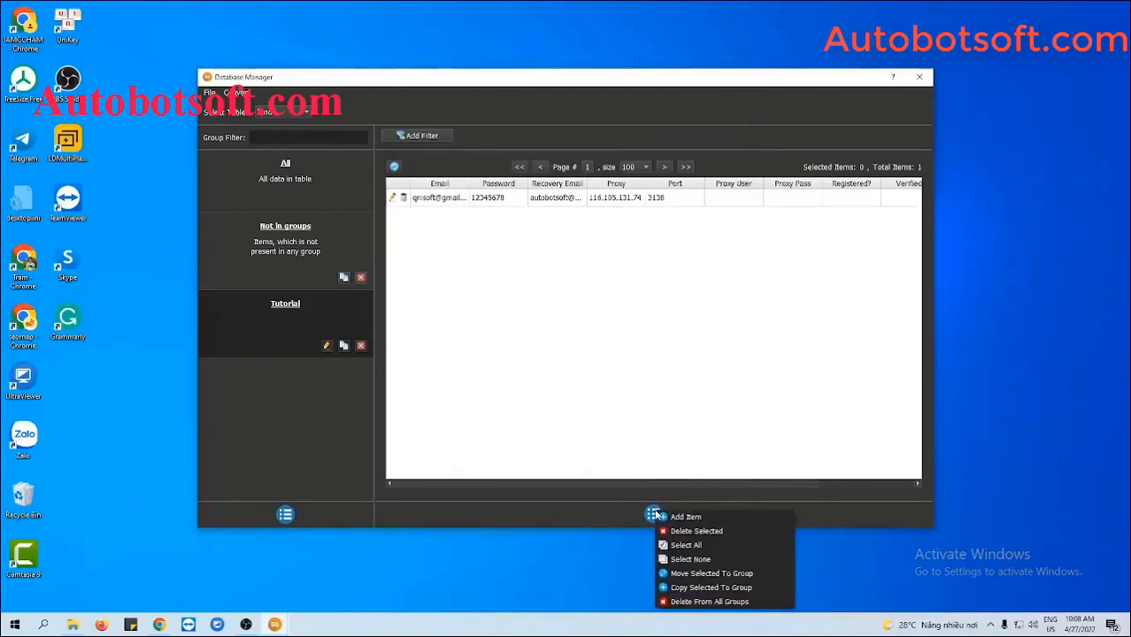
click(659, 372)
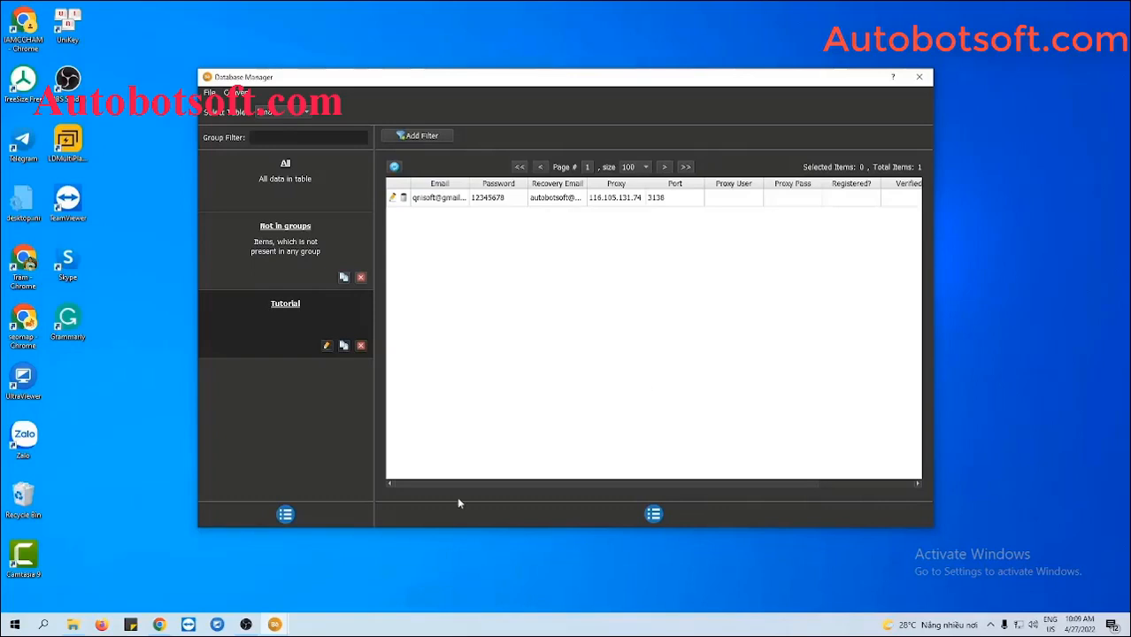
click(72, 625)
right_click(149, 407)
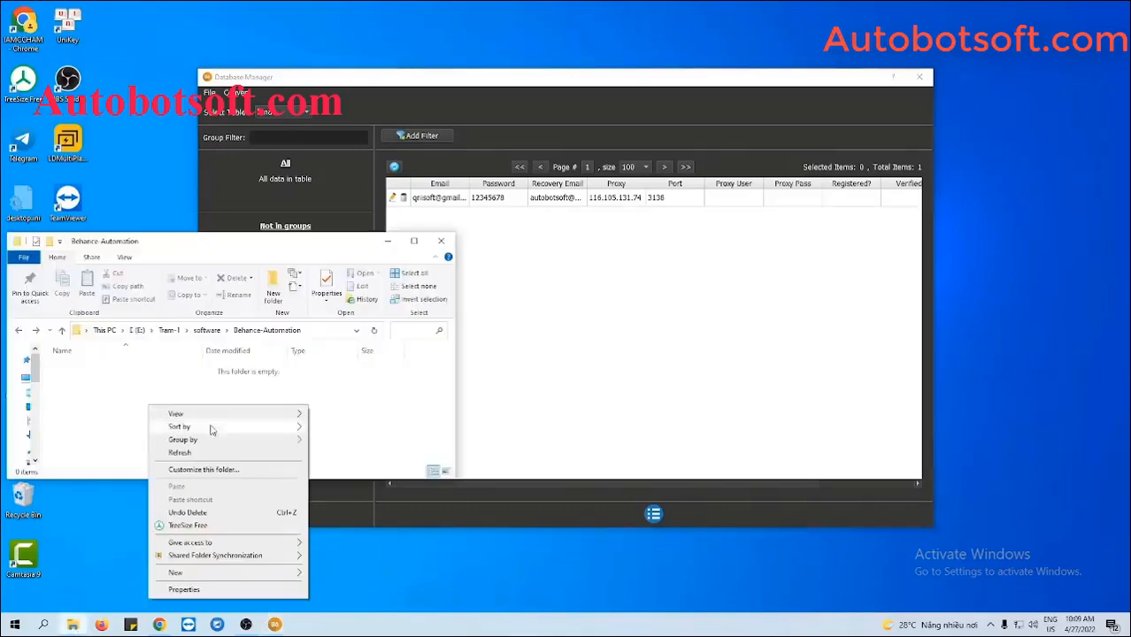
mouse_move(205, 575)
click(340, 541)
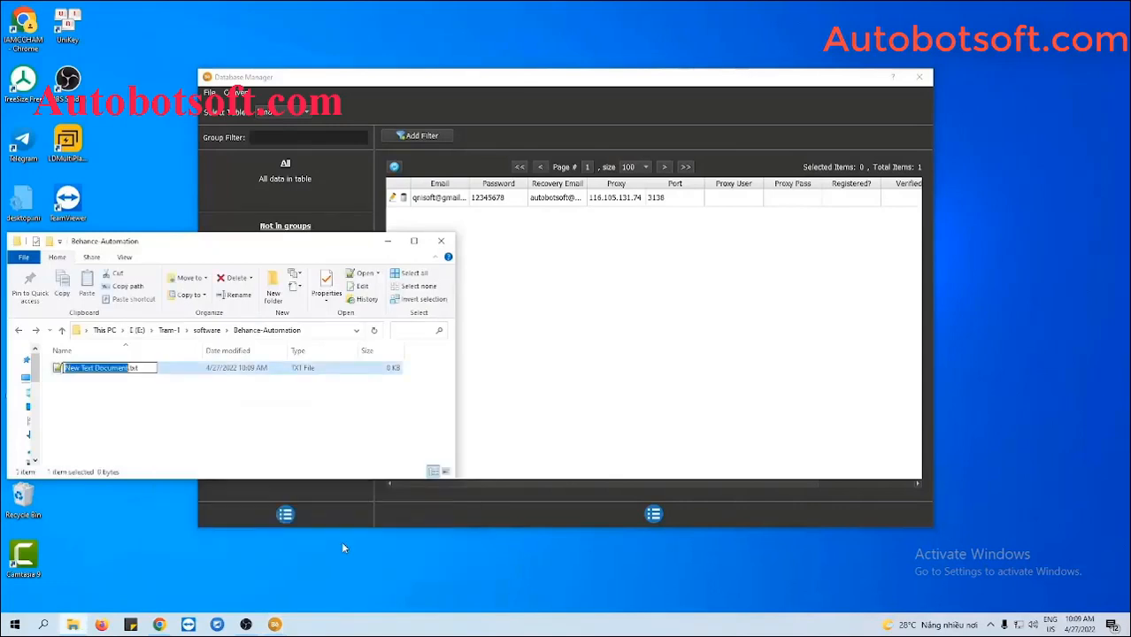
text(accounts)
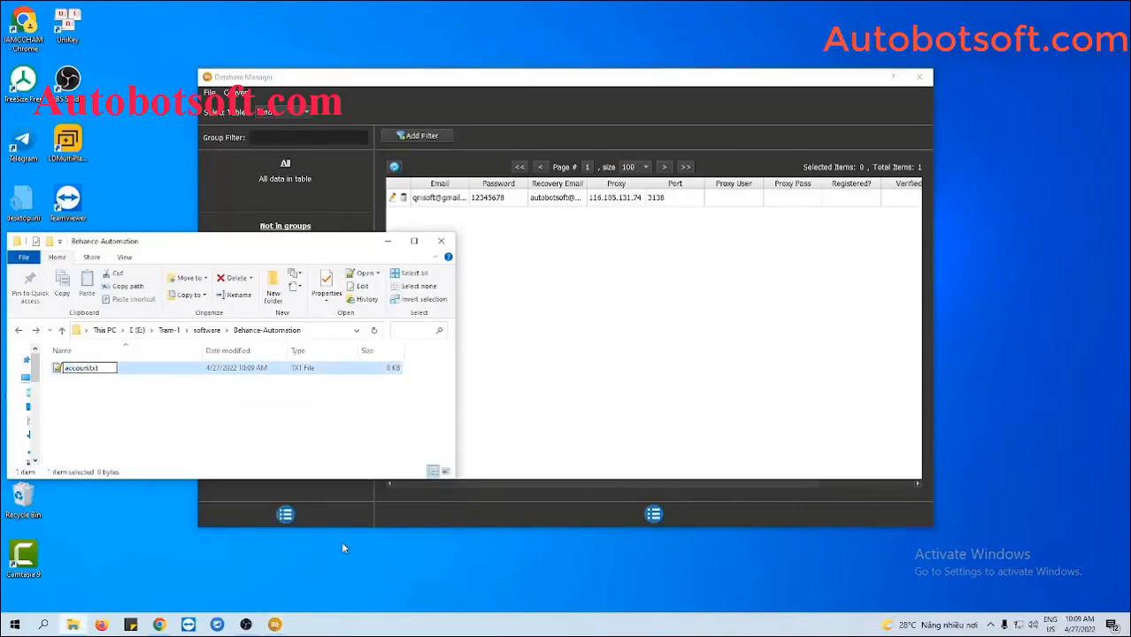
key(Return)
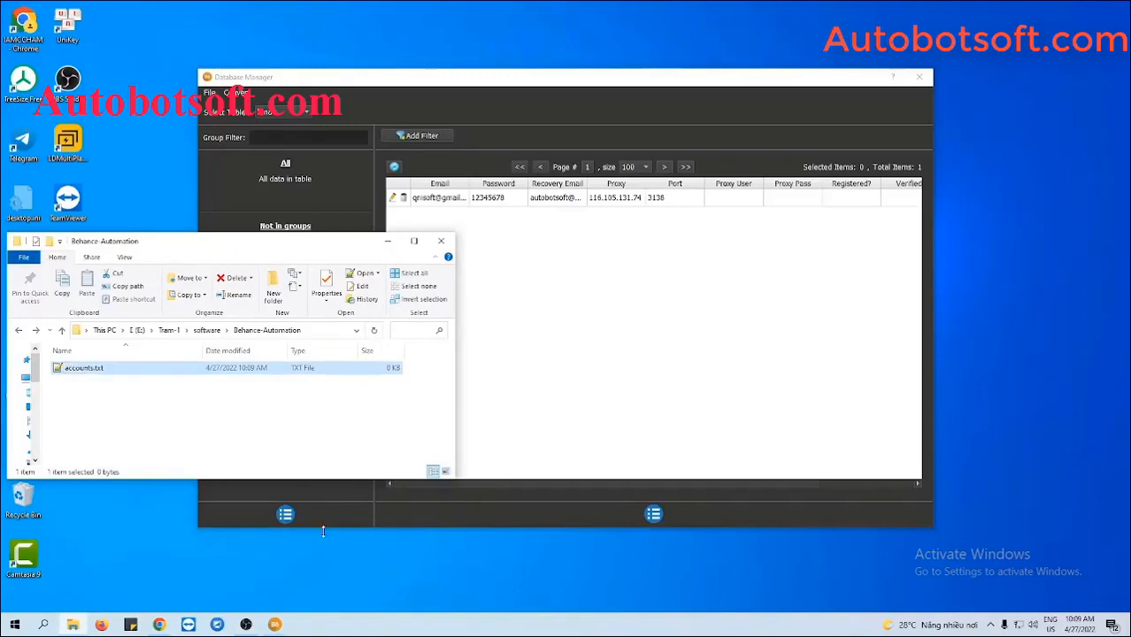
double_click(161, 370)
click(387, 240)
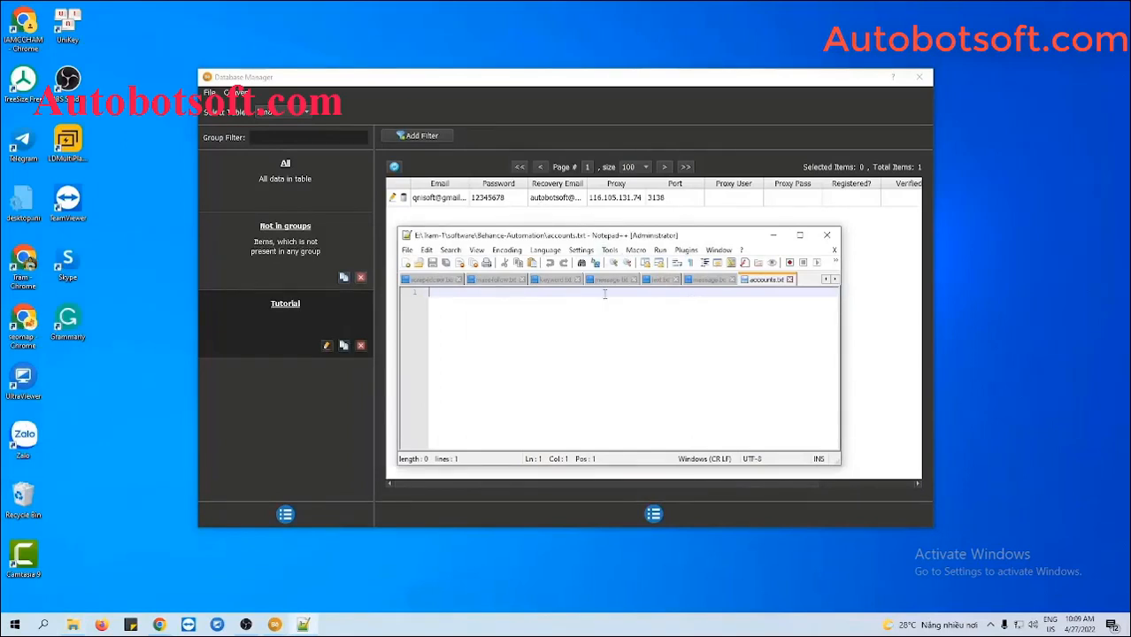
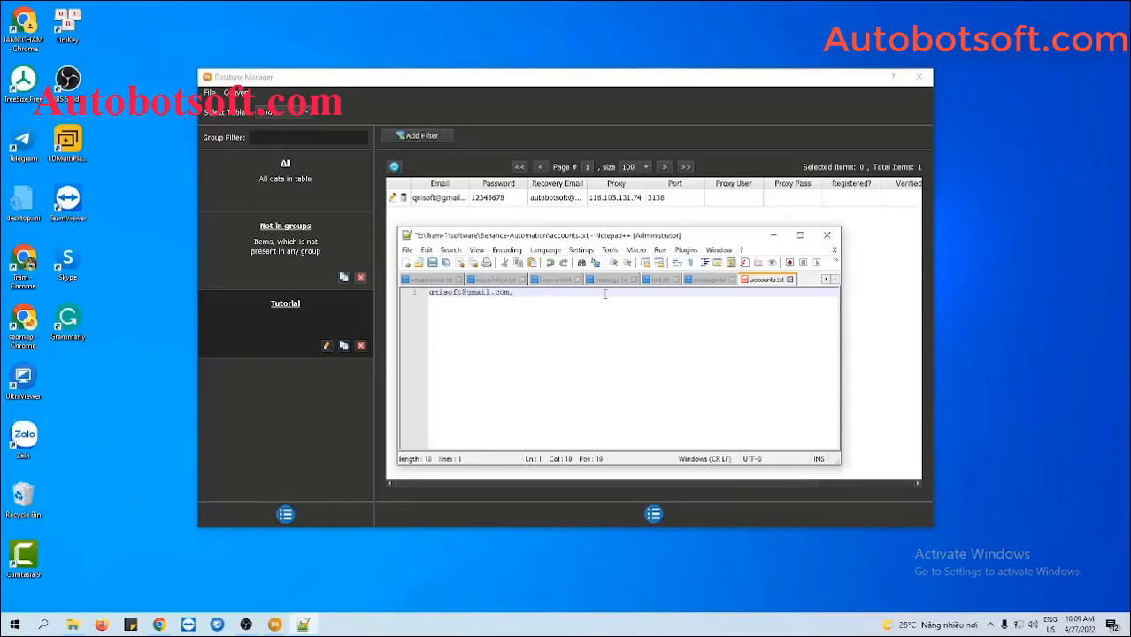
text(12345678)
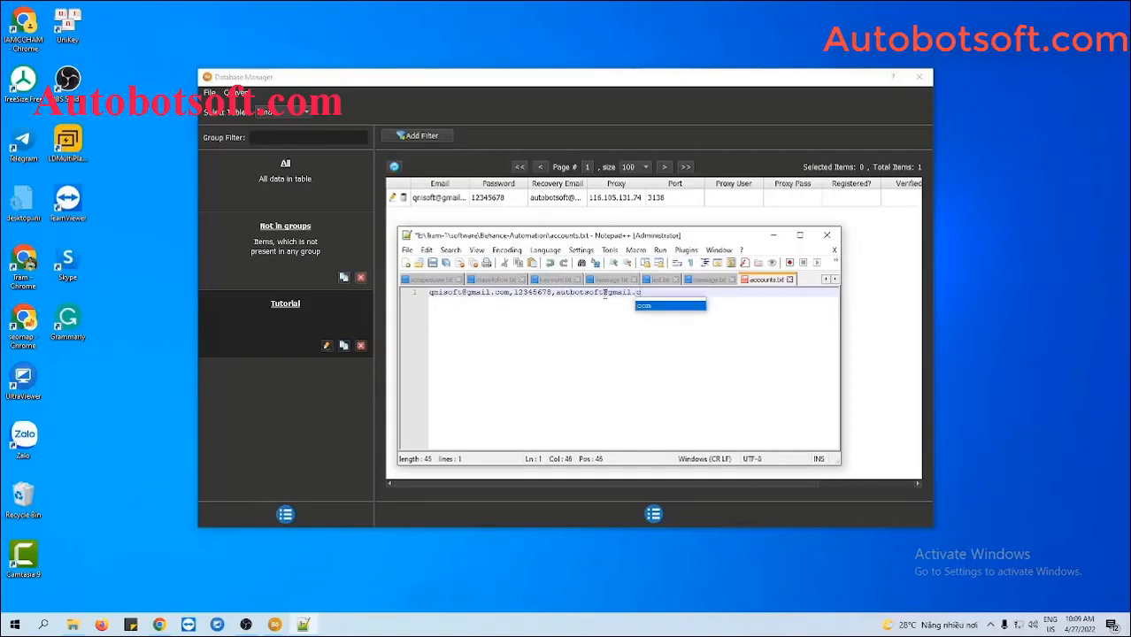
text(,)
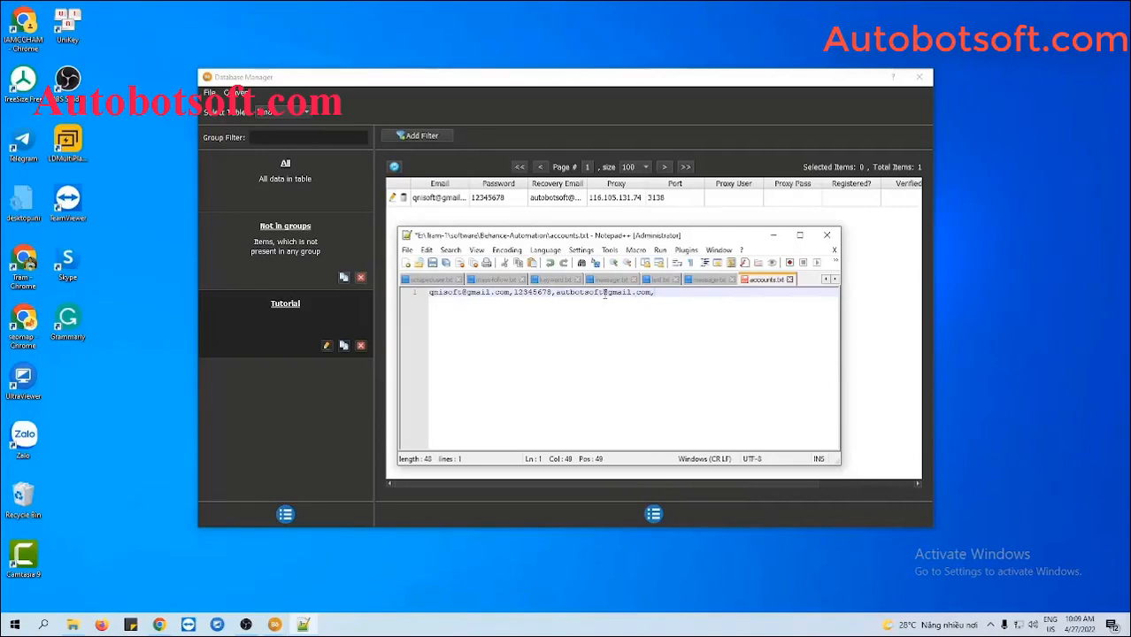
text(116.105.131.74)
text(3138)
key(Return)
key(Return)
key(Return)
key(Return)
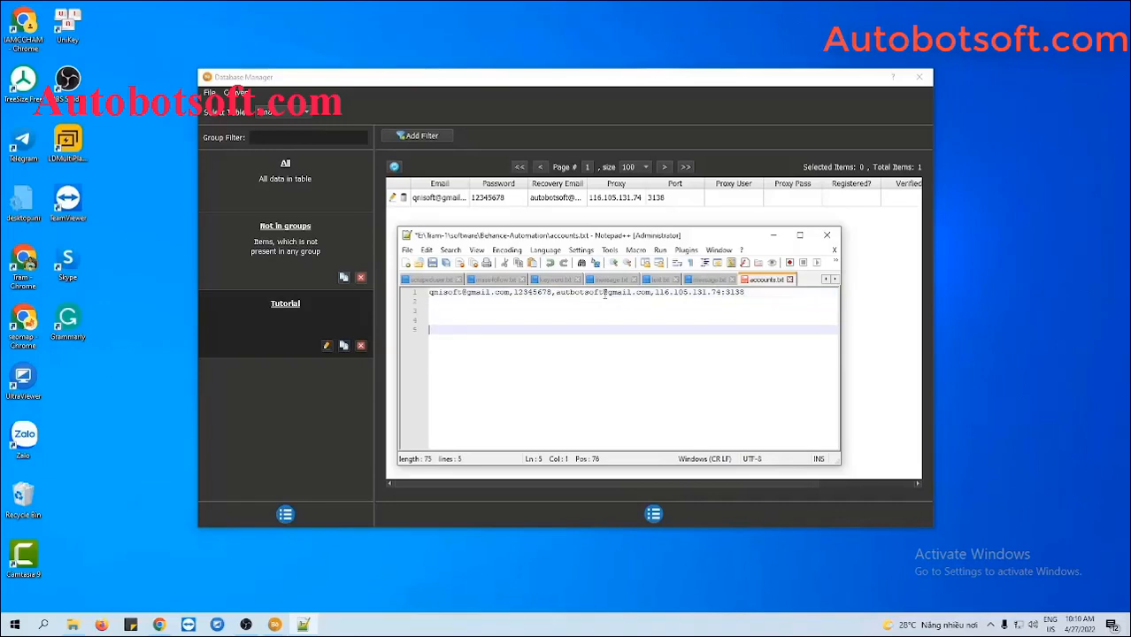
key(BackSpace)
key(BackSpace)
key(BackSpace)
key(BackSpace)
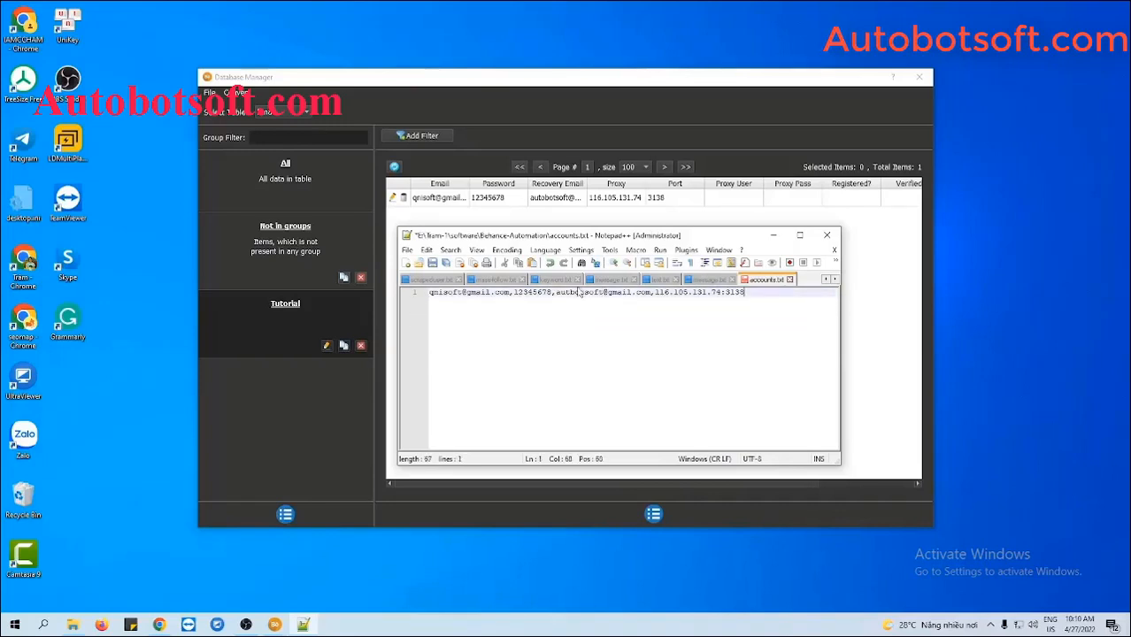
click(436, 262)
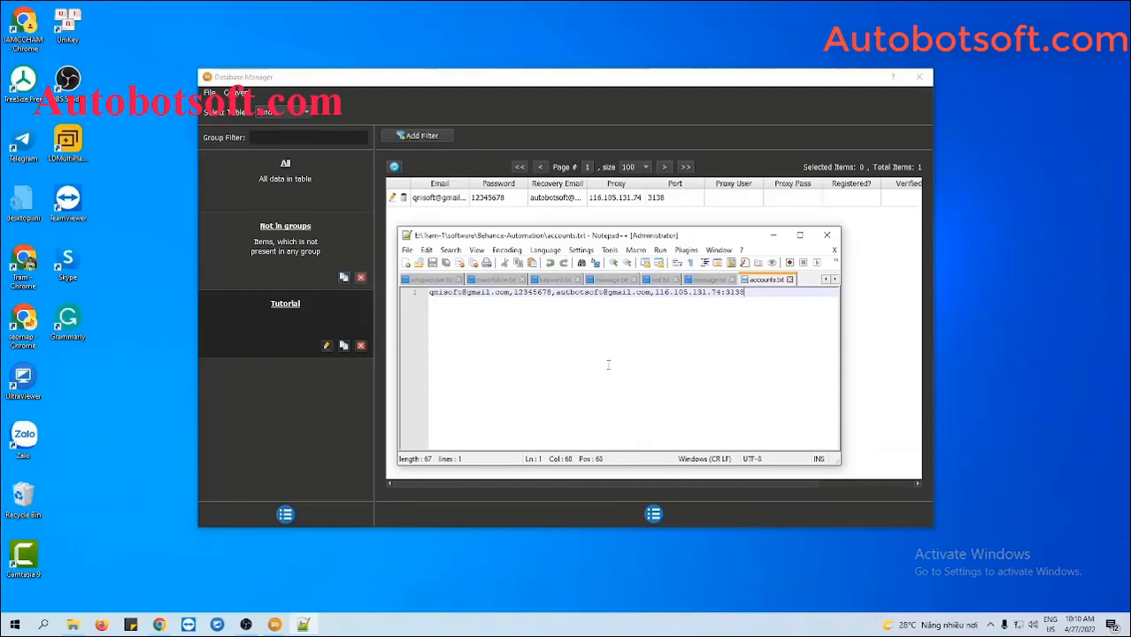
click(774, 237)
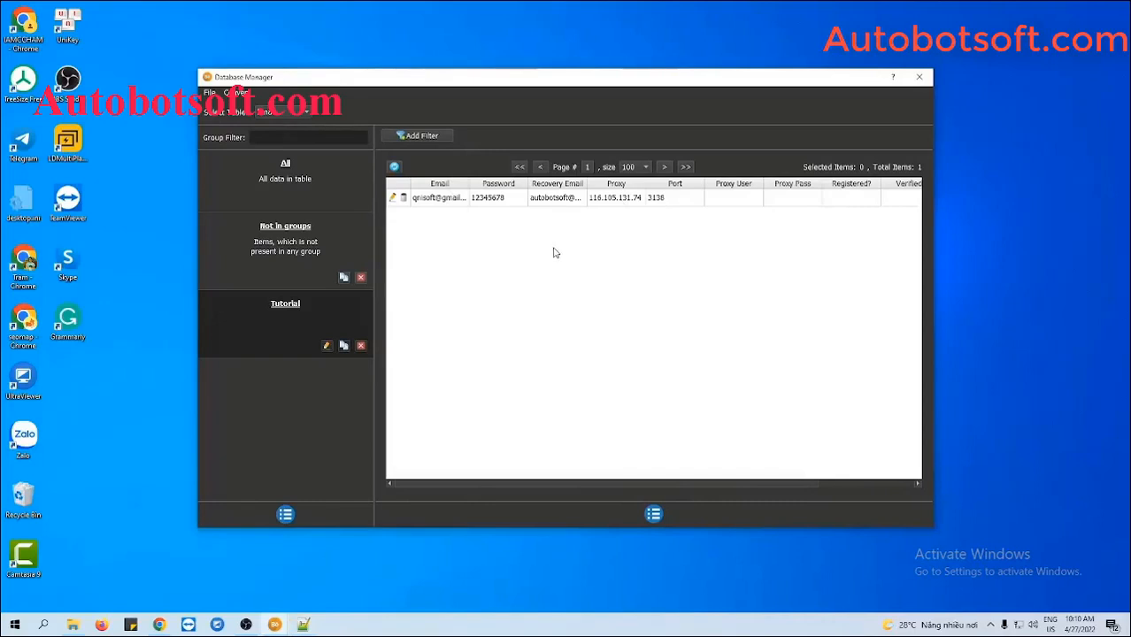
Import accounts.txt through Convert > Import Csv as a new account group
click(248, 94)
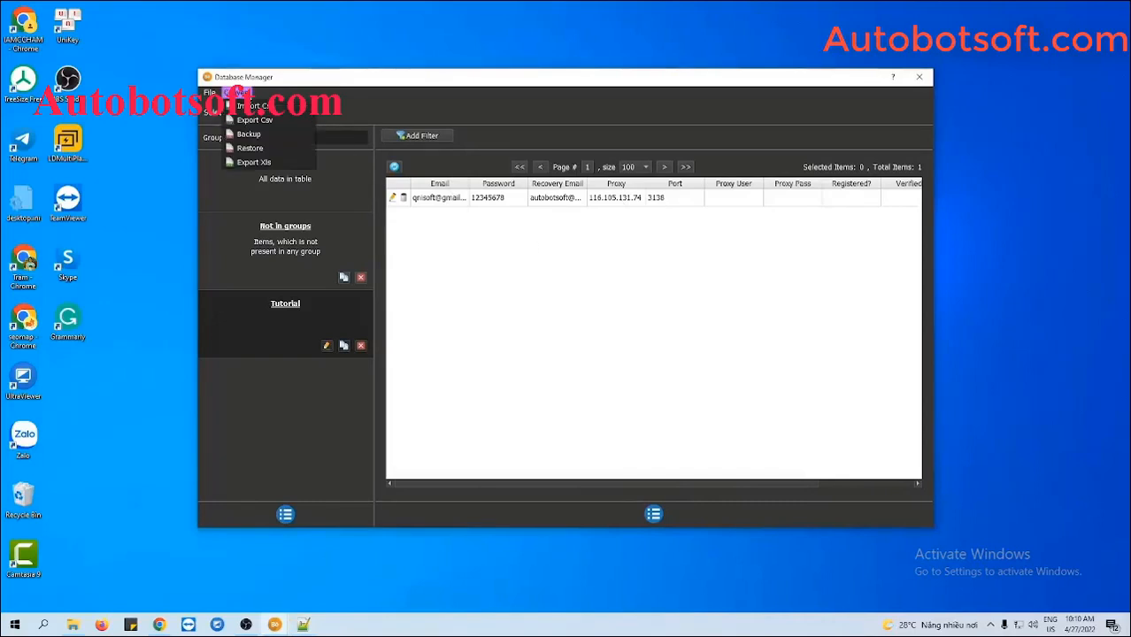
click(254, 106)
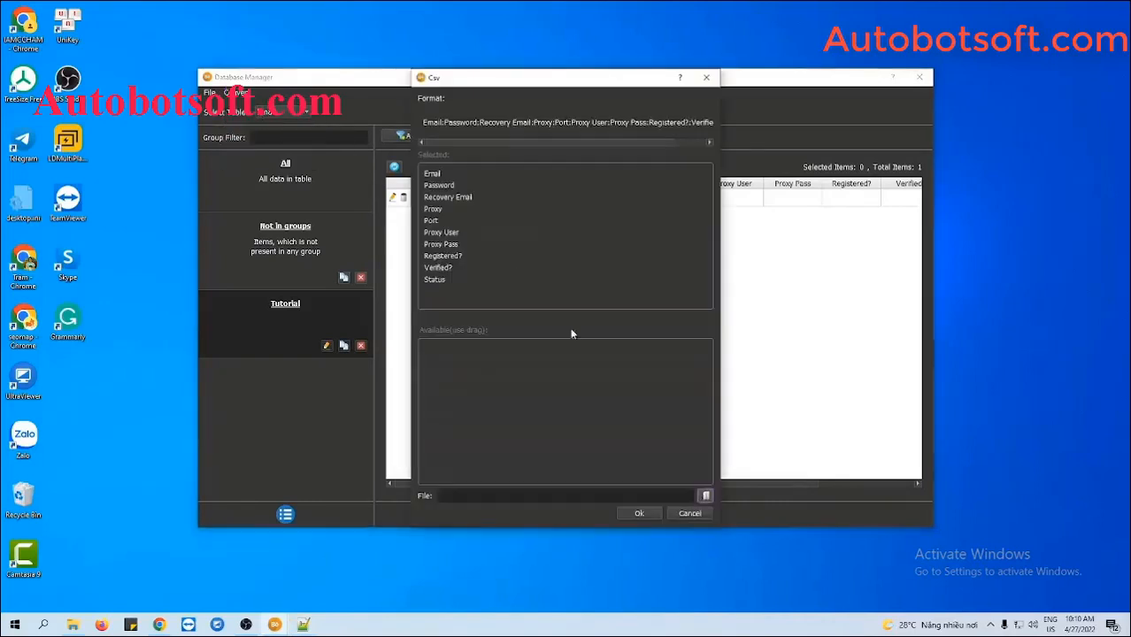
click(707, 497)
click(598, 175)
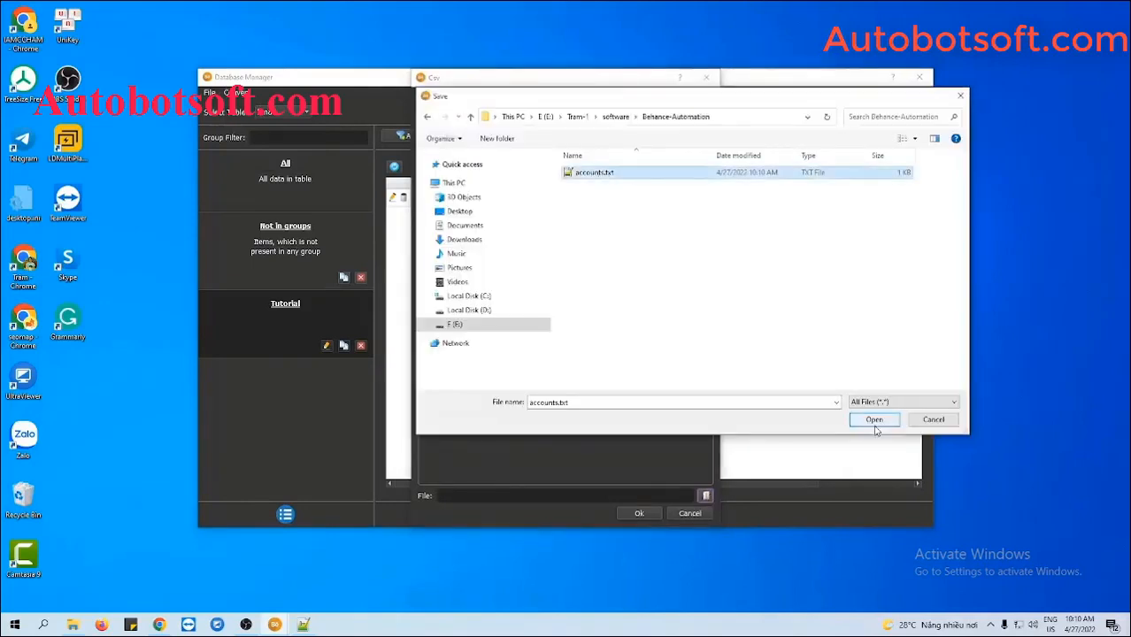
click(873, 421)
click(639, 514)
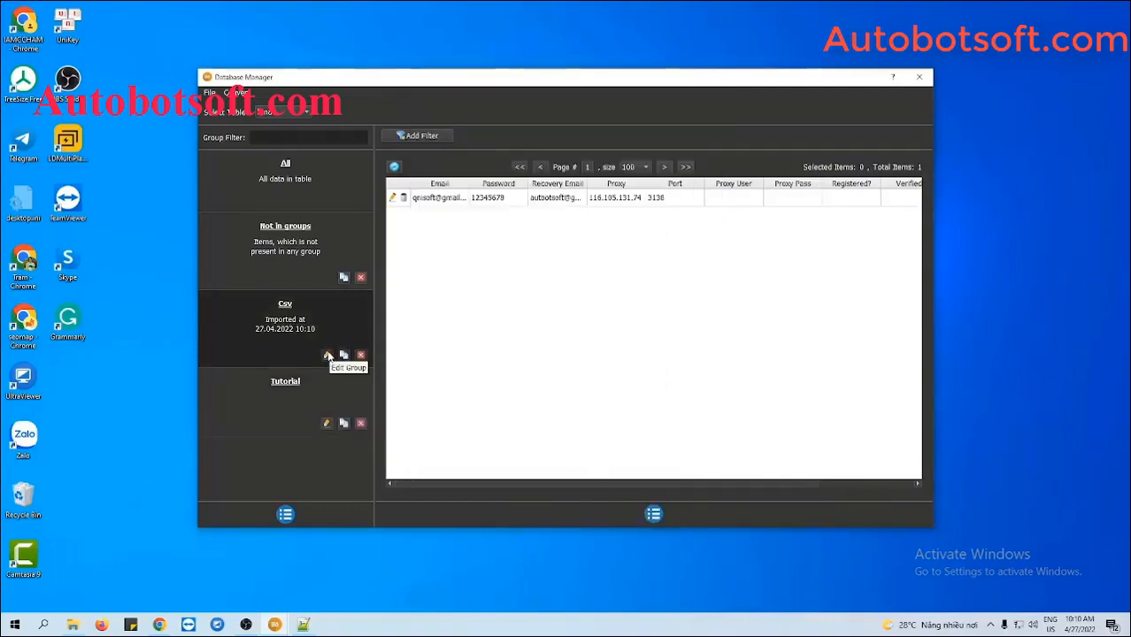
Rename the imported Csv group to 'Tutorial 2' and close the Database Manager
click(328, 355)
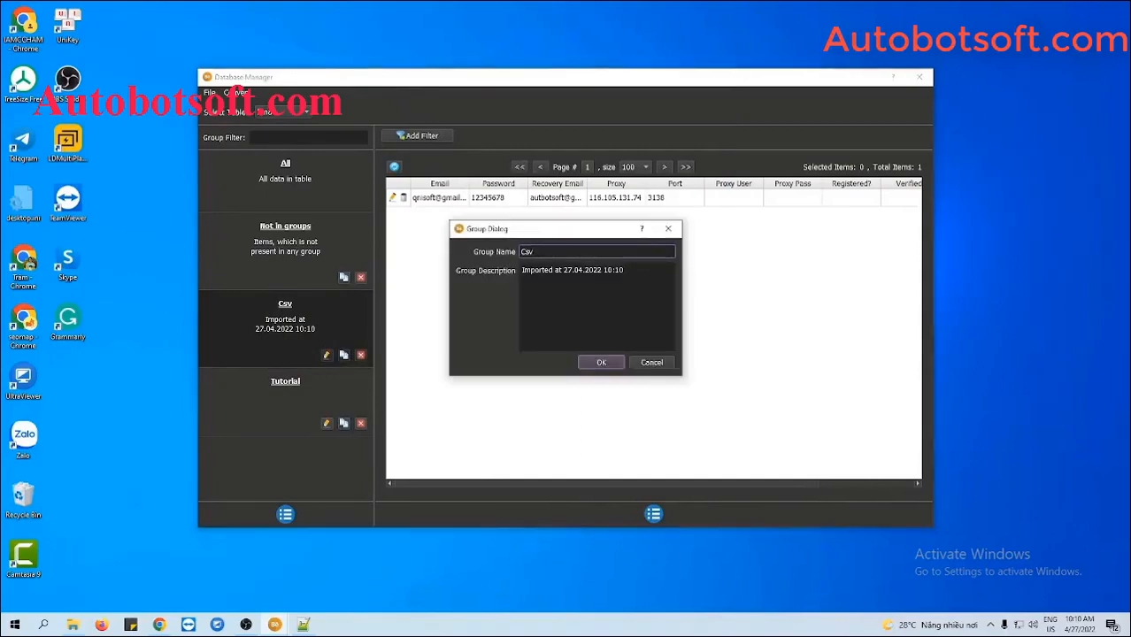
drag(535, 252, 516, 253)
text(Tutorial 2)
click(601, 363)
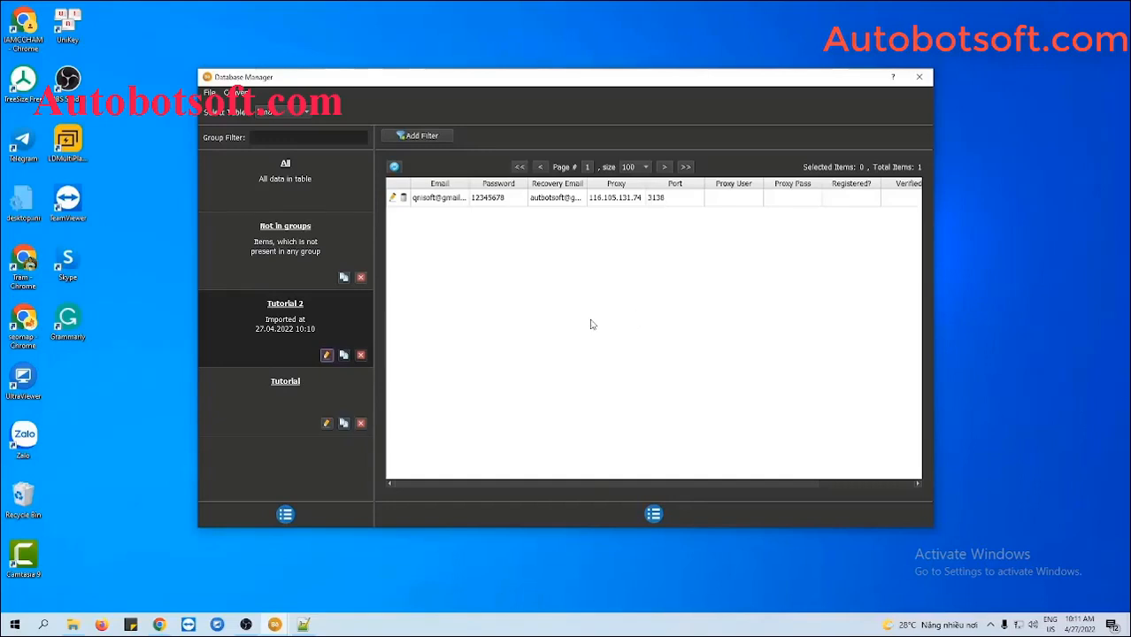
click(921, 78)
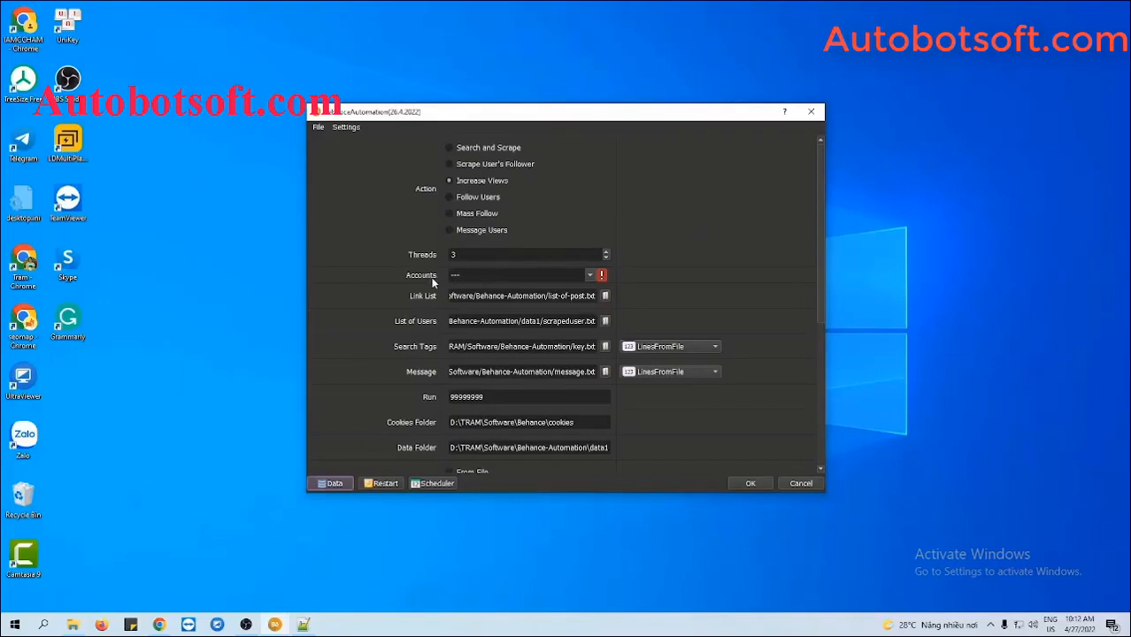
Select the Tutorial group in the Accounts dropdown
click(590, 276)
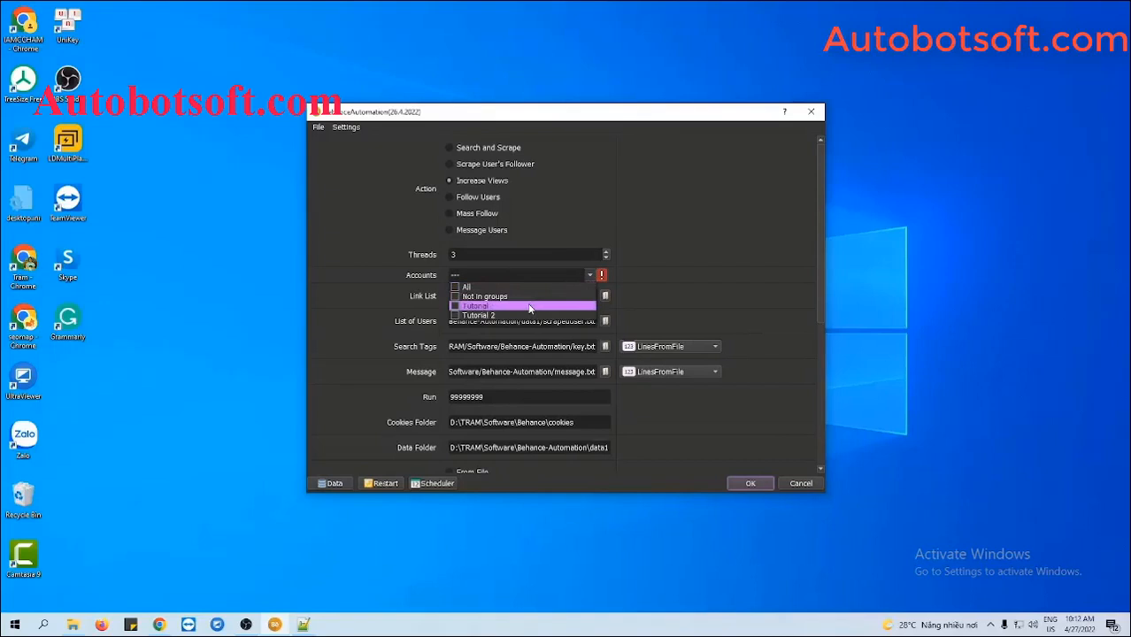
click(455, 307)
Change the Run count from 99999999 to 1000
scroll(763, 319, down, 2)
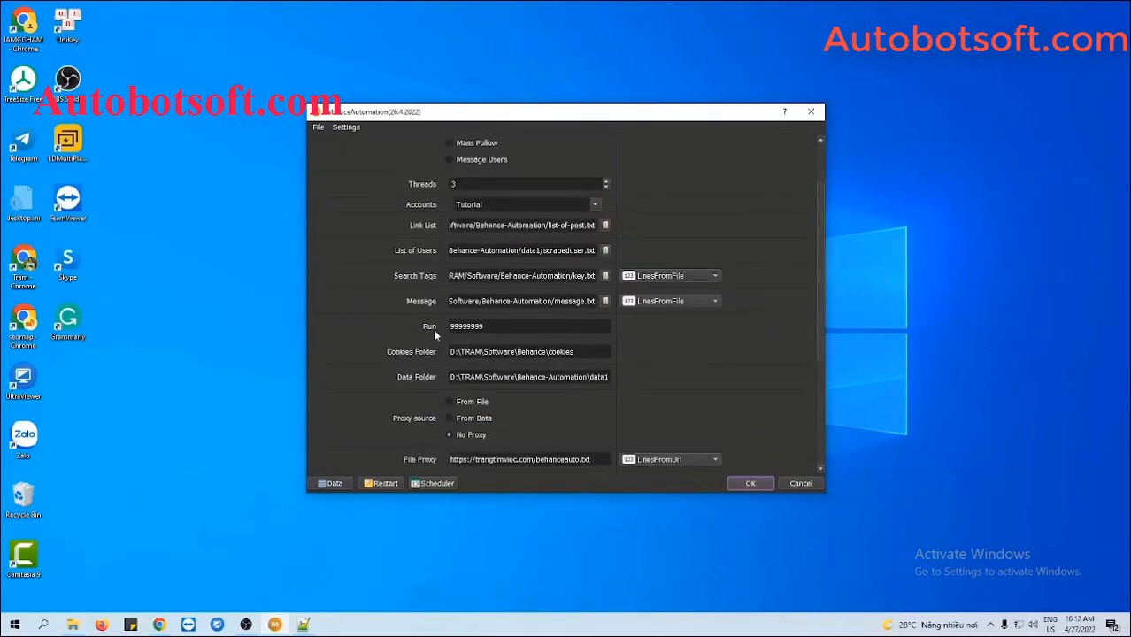
click(493, 326)
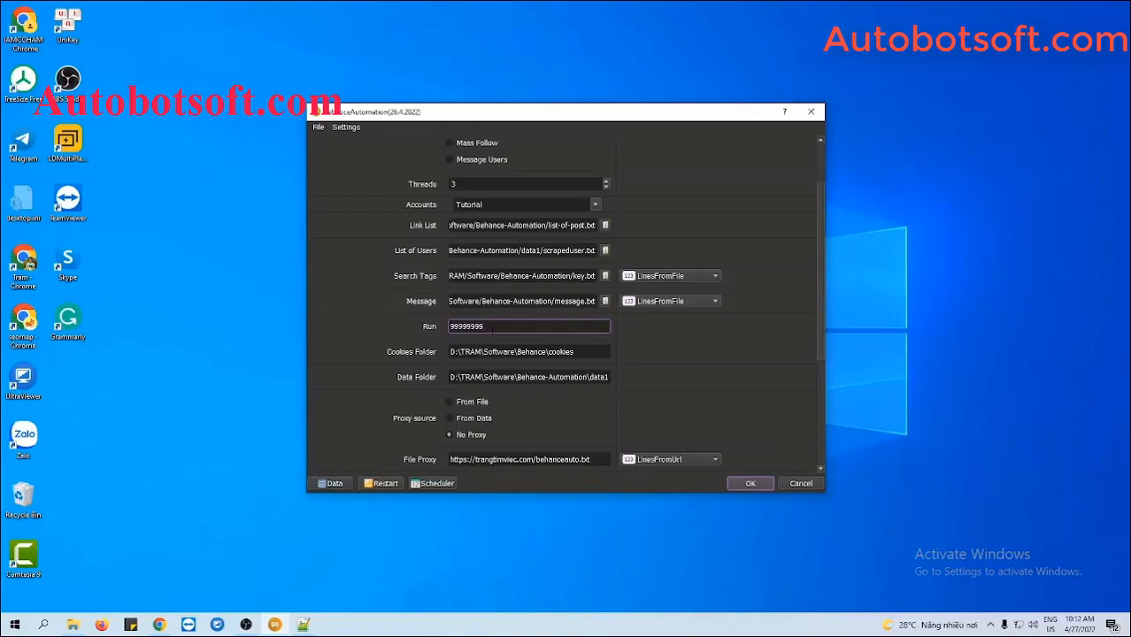
drag(495, 327, 446, 329)
text(1000)
click(678, 335)
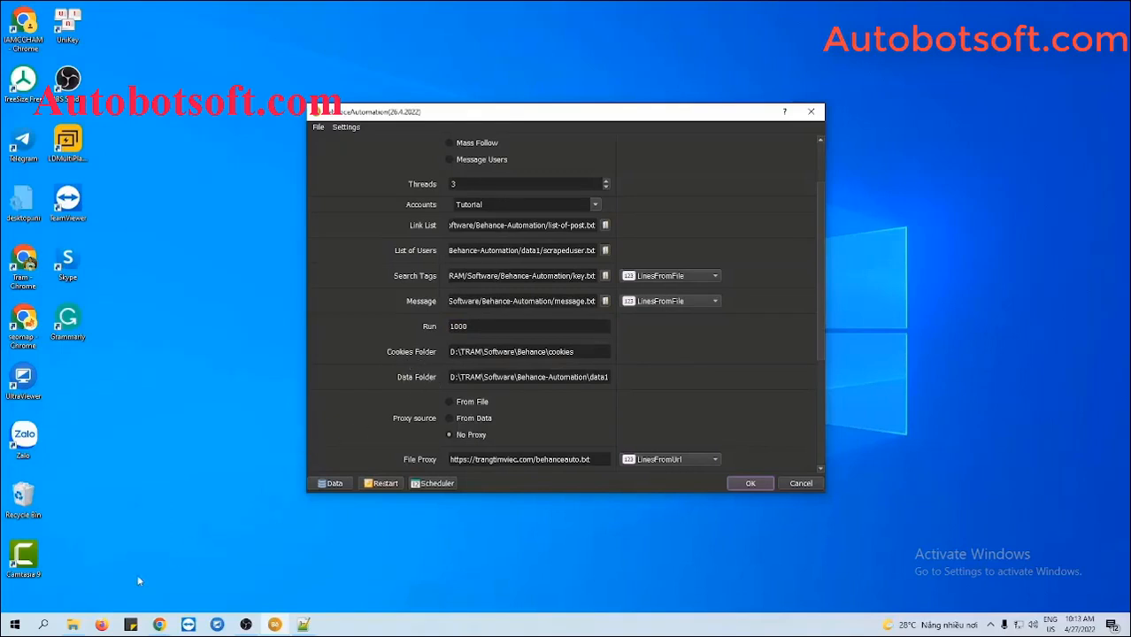
Create a 'cookies' folder in Behance-Automation and paste its path into Cookies Folder
click(73, 624)
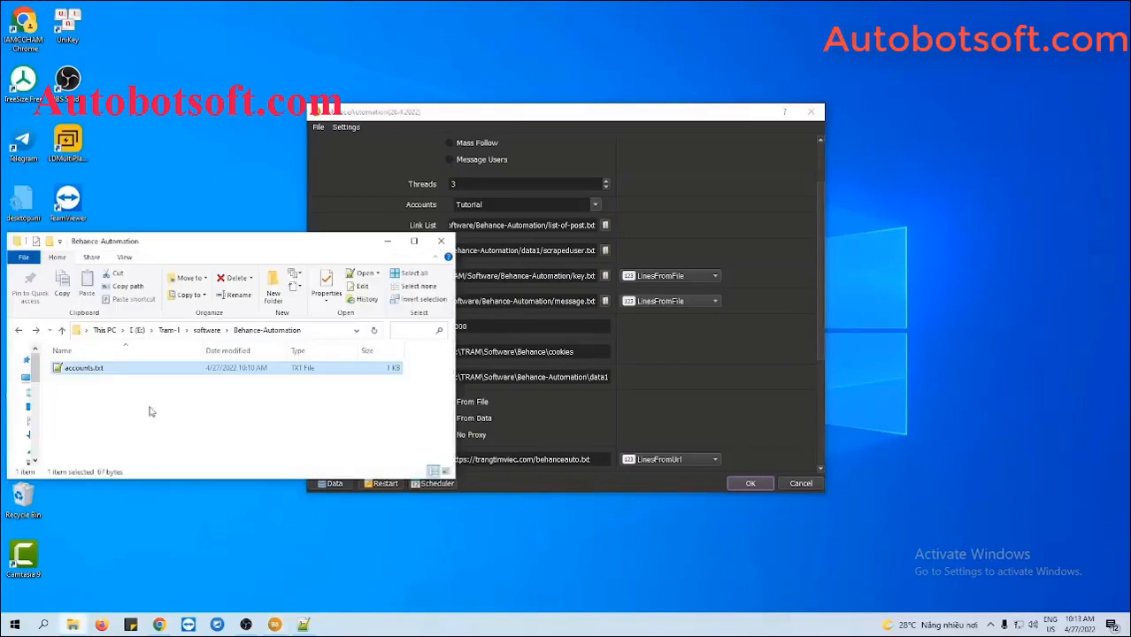
right_click(143, 391)
mouse_move(187, 559)
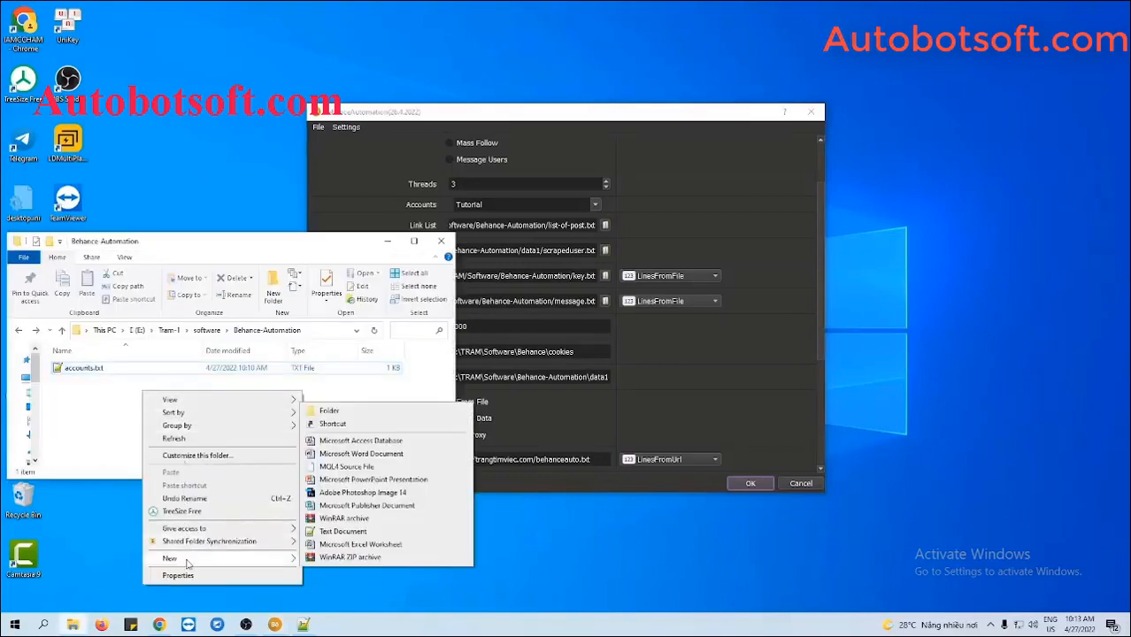
click(334, 412)
text(cook)
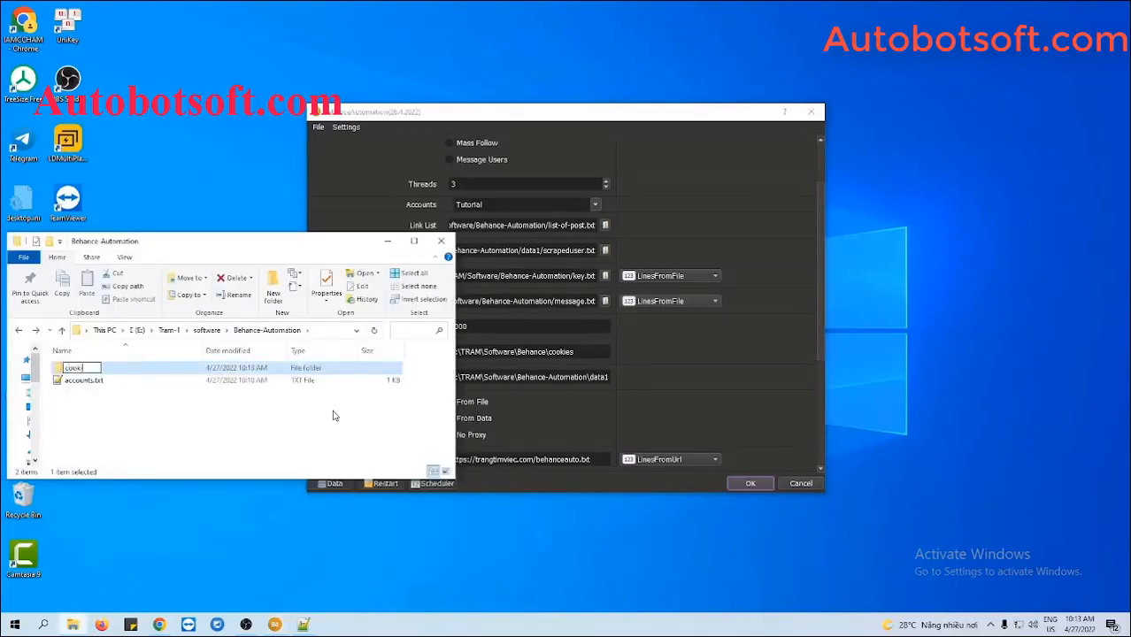
text(ies)
key(Return)
double_click(184, 376)
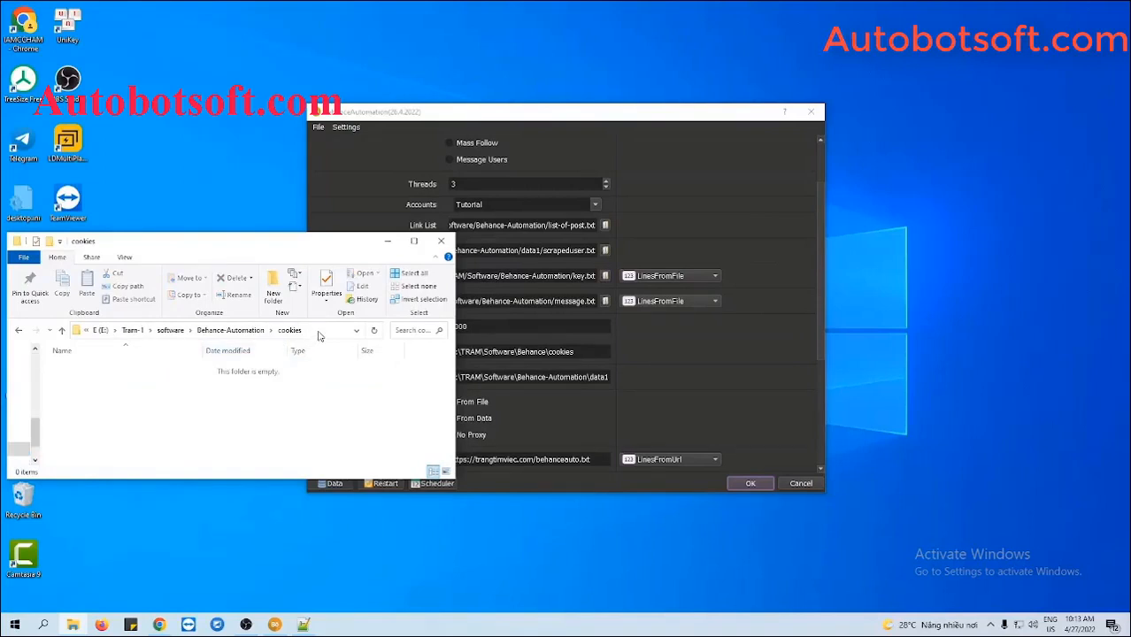
click(318, 331)
key(ctrl+c)
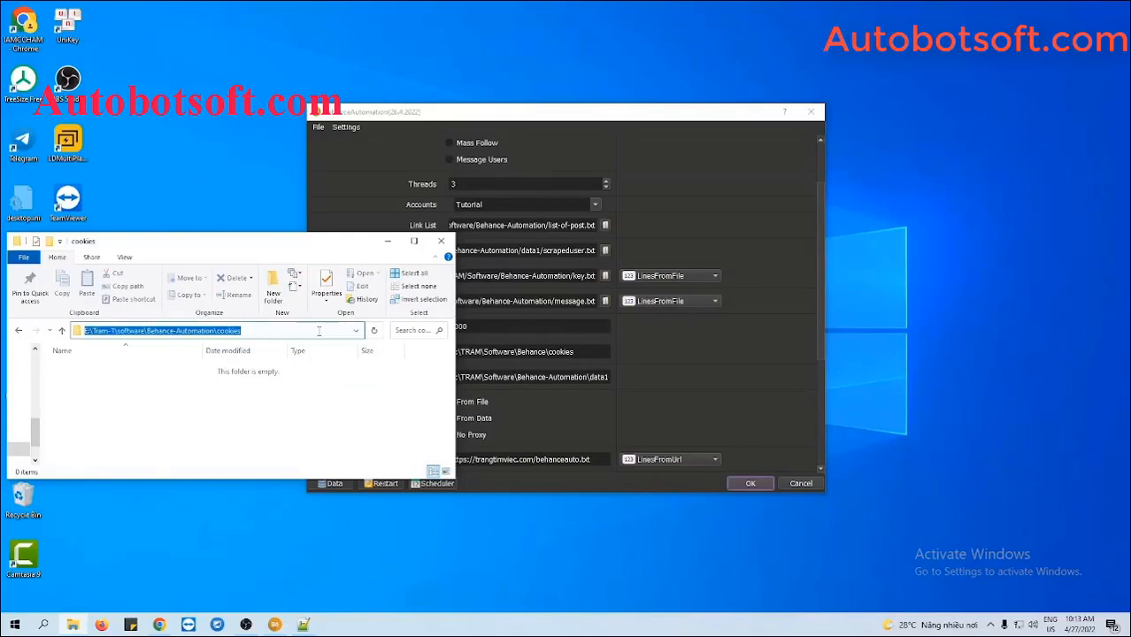
click(657, 370)
triple_click(583, 355)
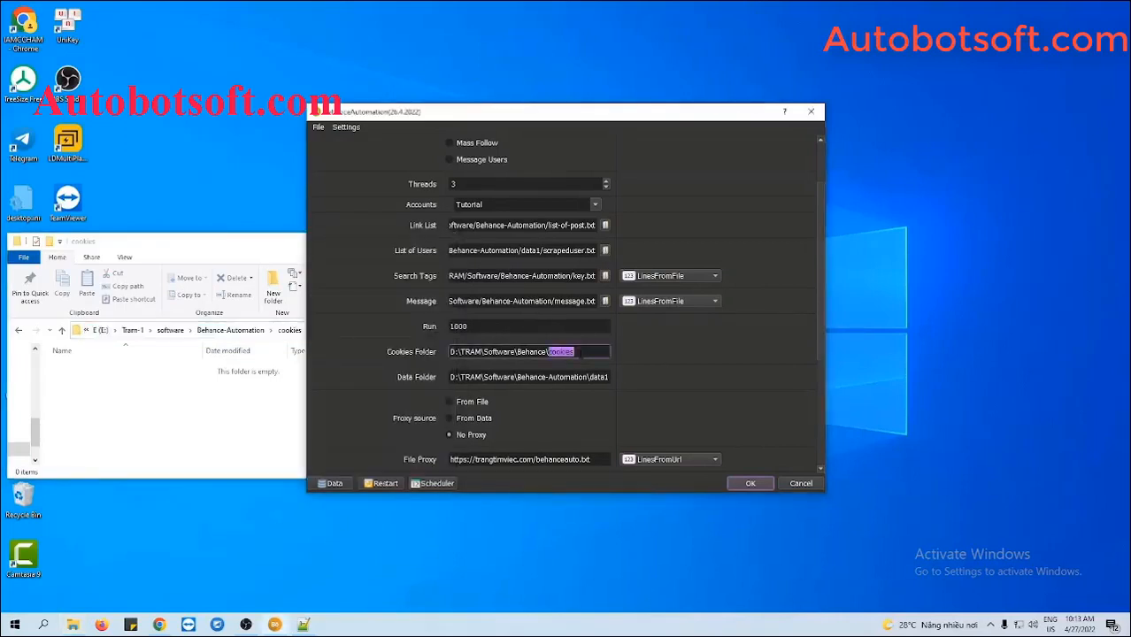
key(ctrl+v)
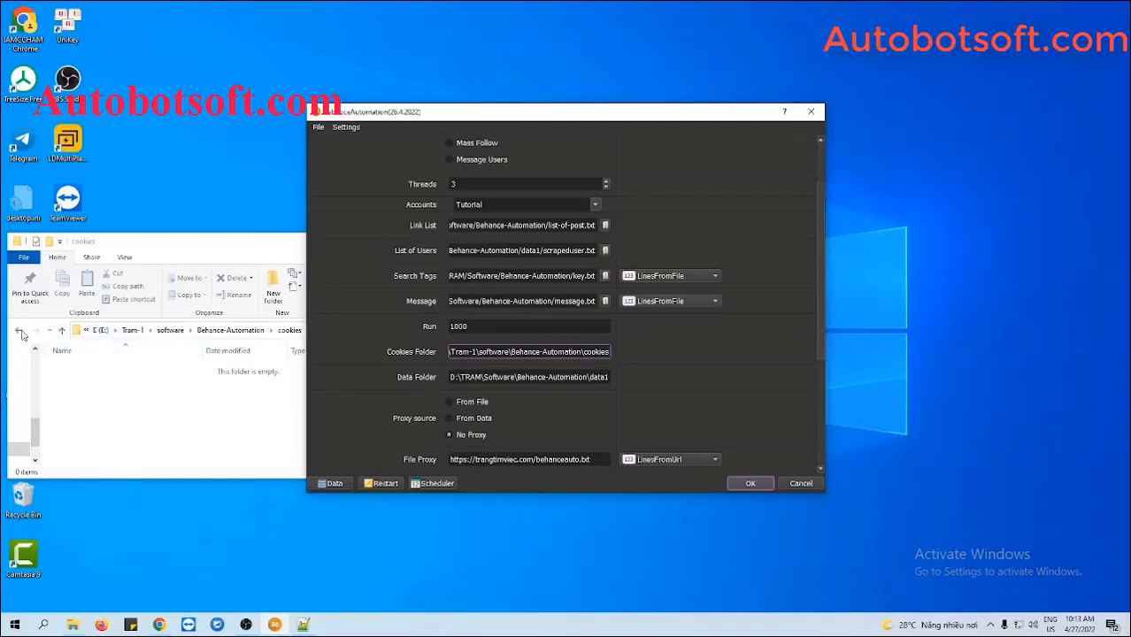
Create a 'data' folder alongside it and paste its path into Data Folder
click(88, 377)
key(alt+Left)
right_click(102, 401)
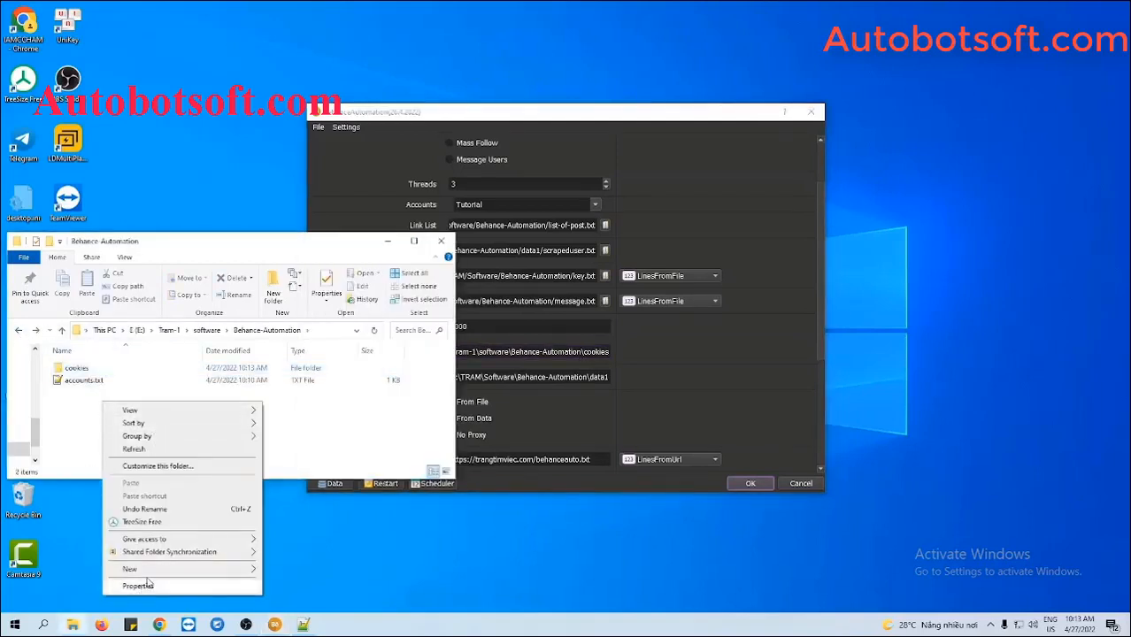
mouse_move(189, 567)
click(290, 422)
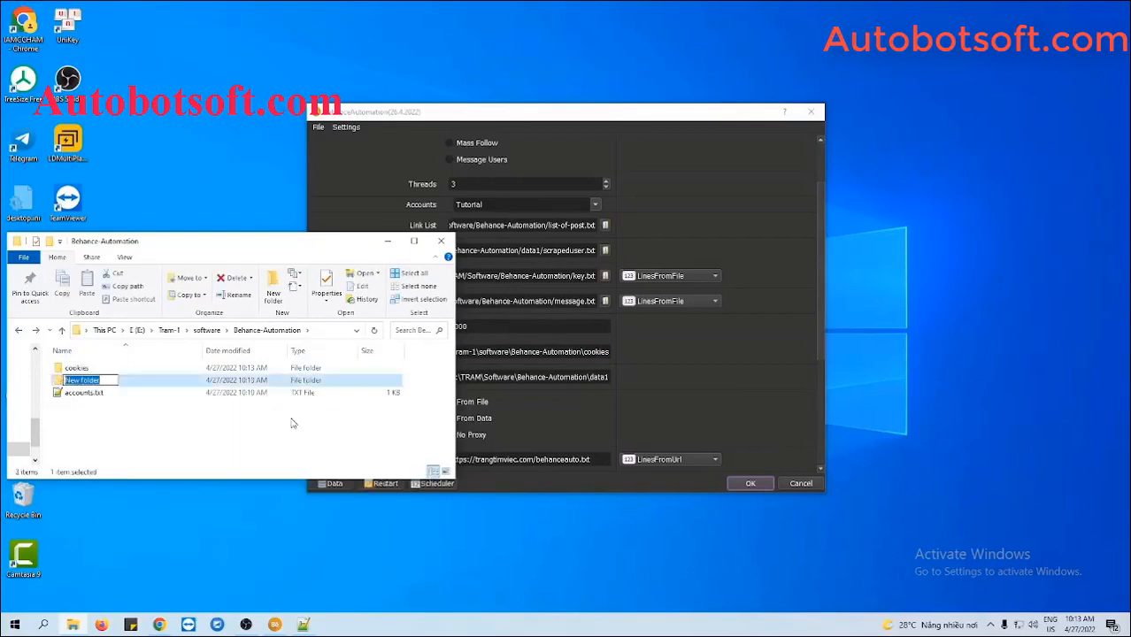
text(data)
key(Return)
double_click(198, 382)
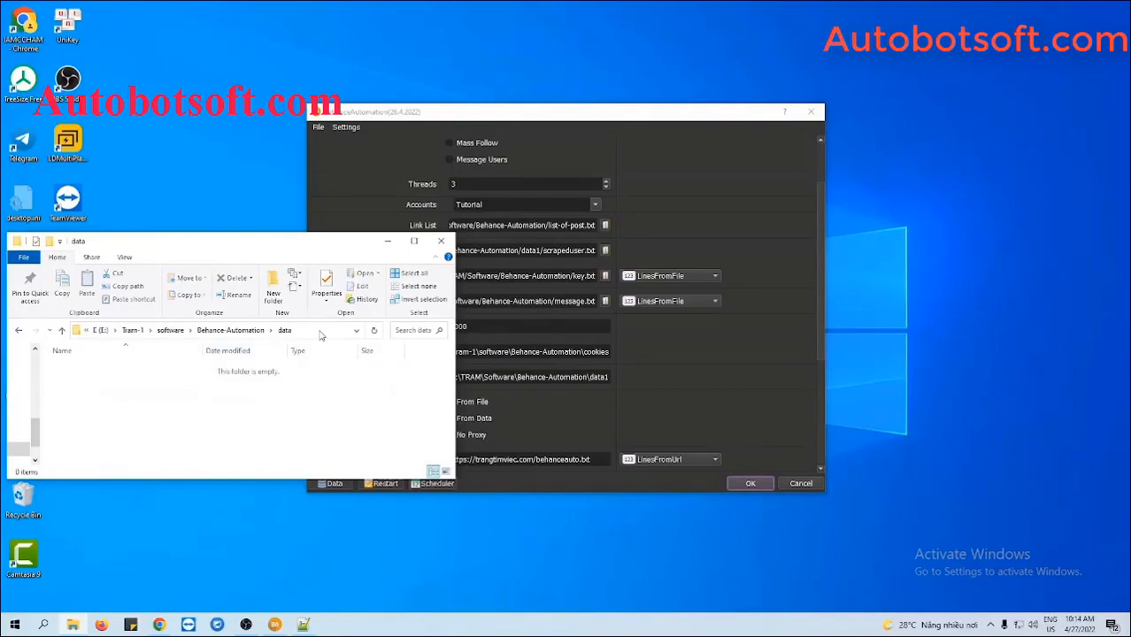
click(321, 334)
key(ctrl+c)
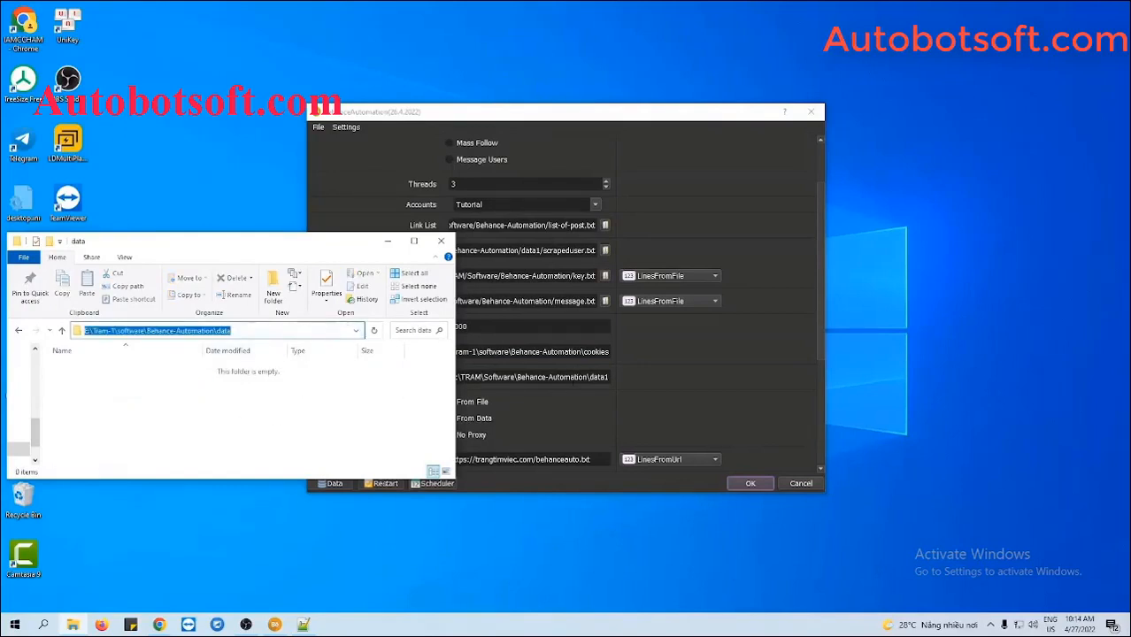
triple_click(573, 379)
key(ctrl+v)
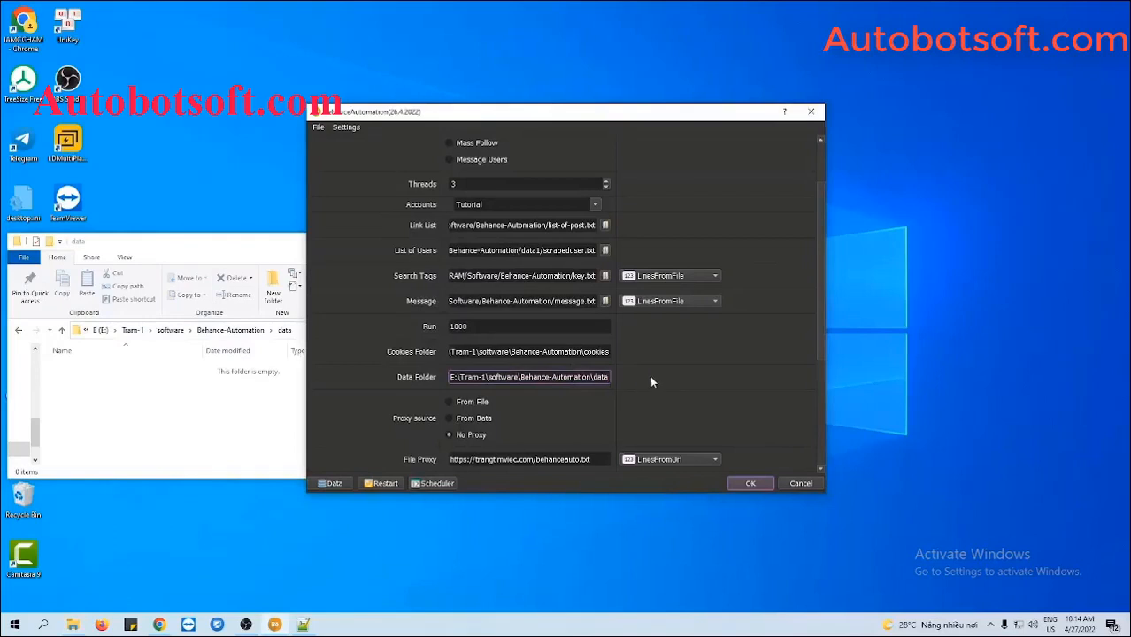
click(231, 264)
click(382, 239)
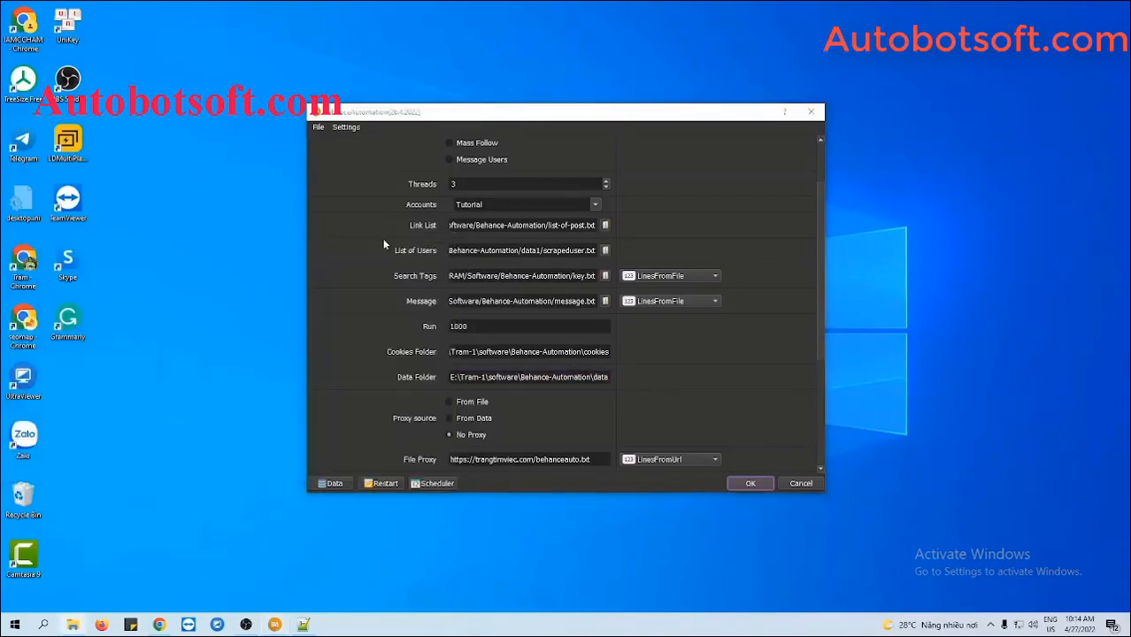
Set the proxy source to From File read as LinesFromFile, then bring Explorer back
scroll(726, 388, down, 2)
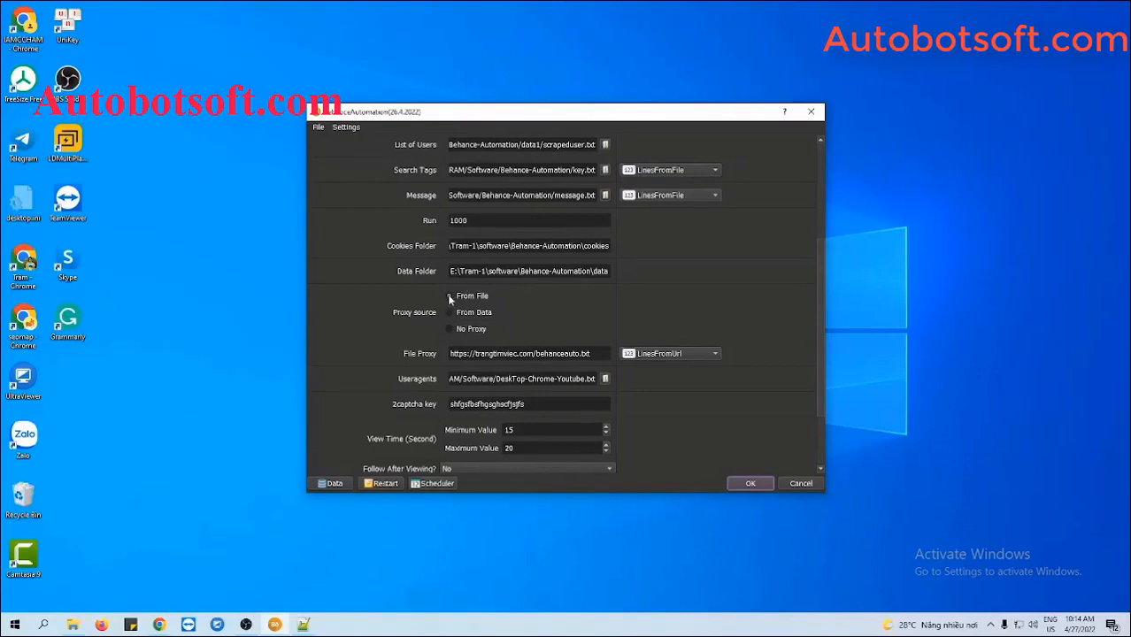
click(450, 297)
click(602, 354)
drag(590, 354, 450, 354)
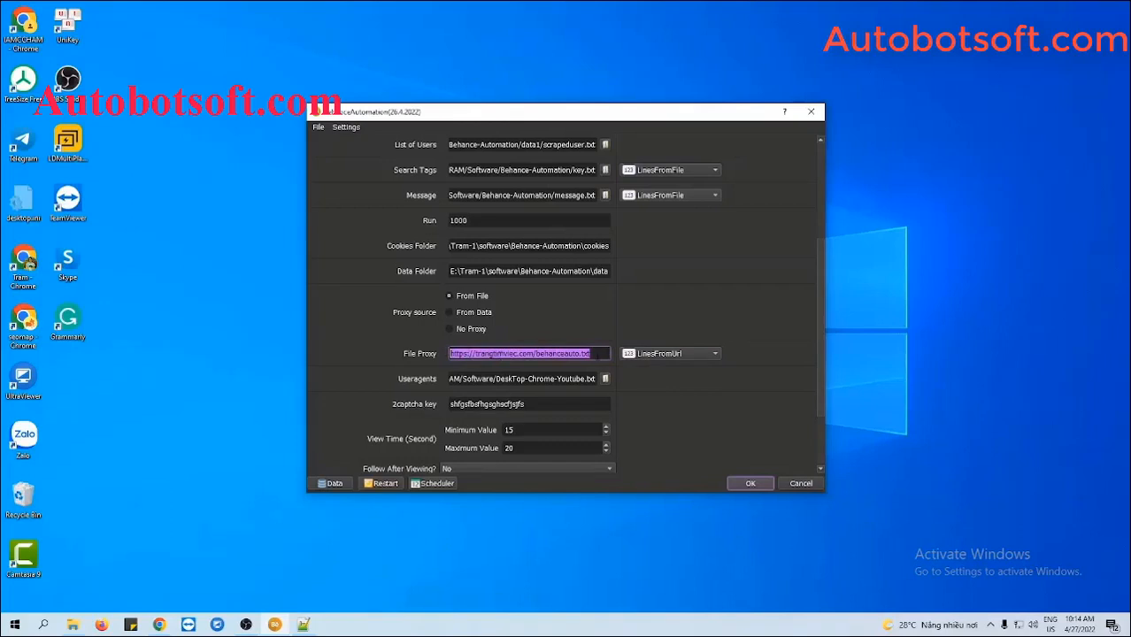
click(664, 354)
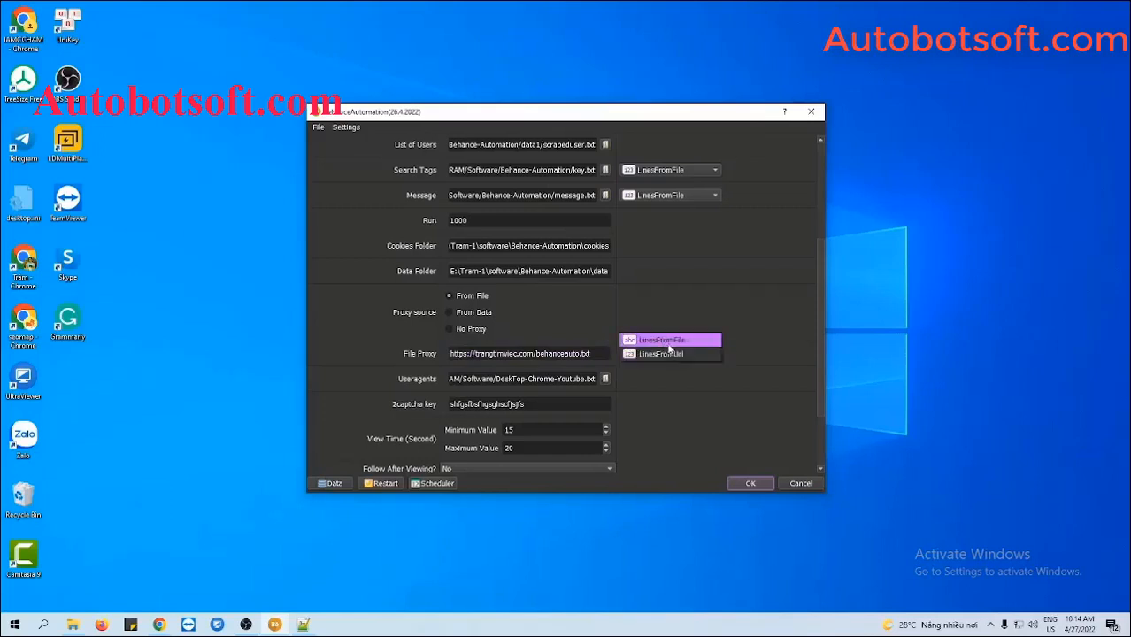
click(668, 341)
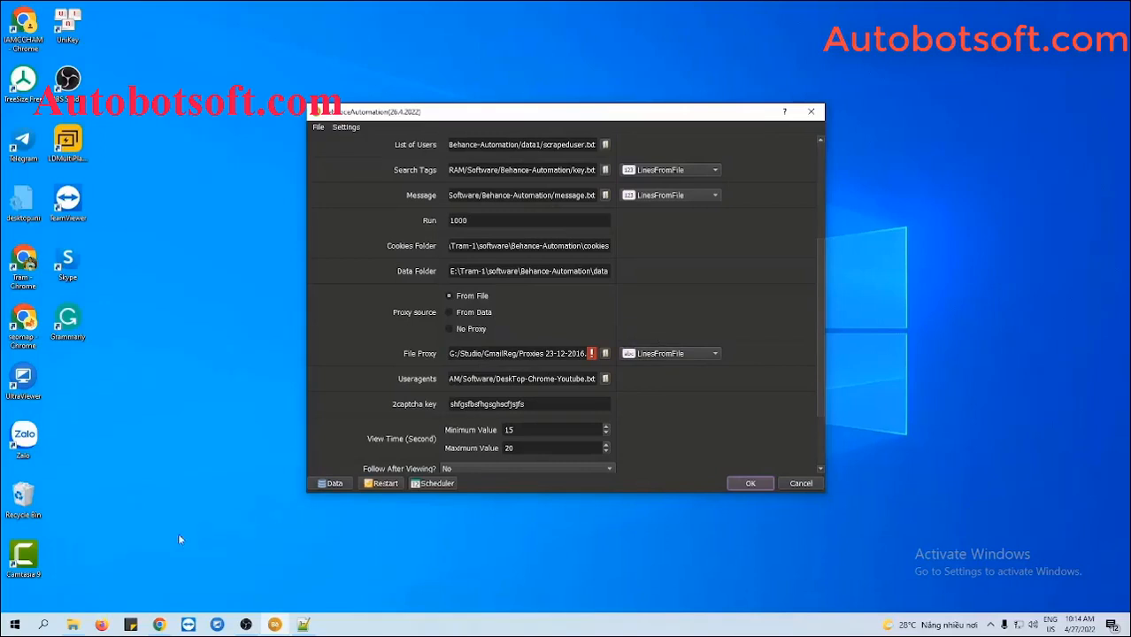
click(73, 625)
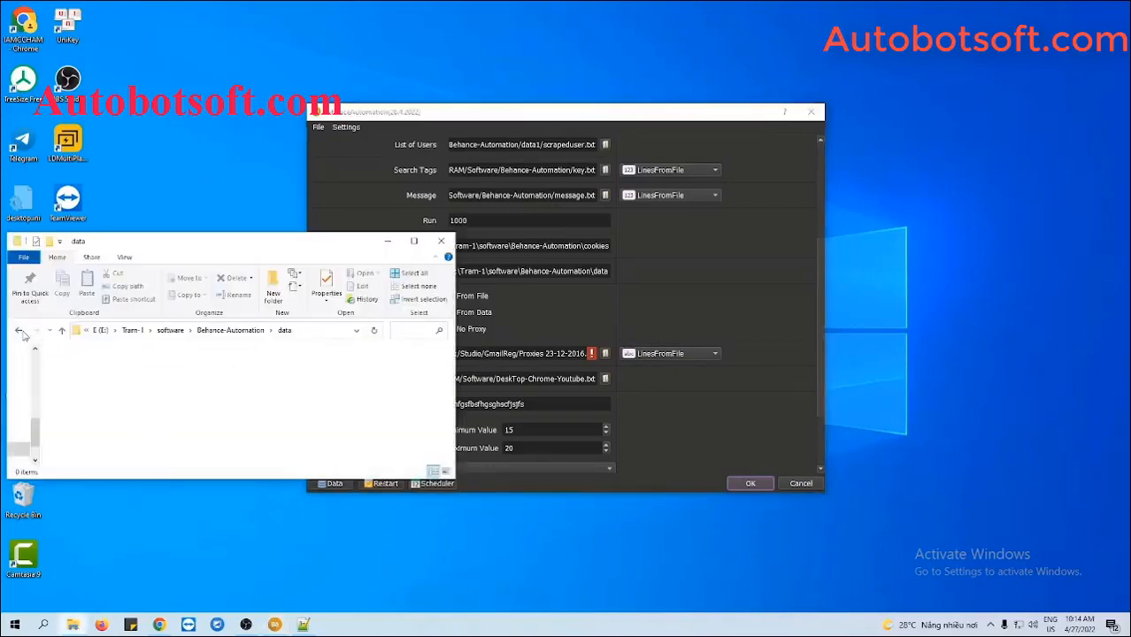
Create a new text file named proxy.txt in the Behance-Automation folder
click(19, 330)
right_click(192, 422)
mouse_move(227, 392)
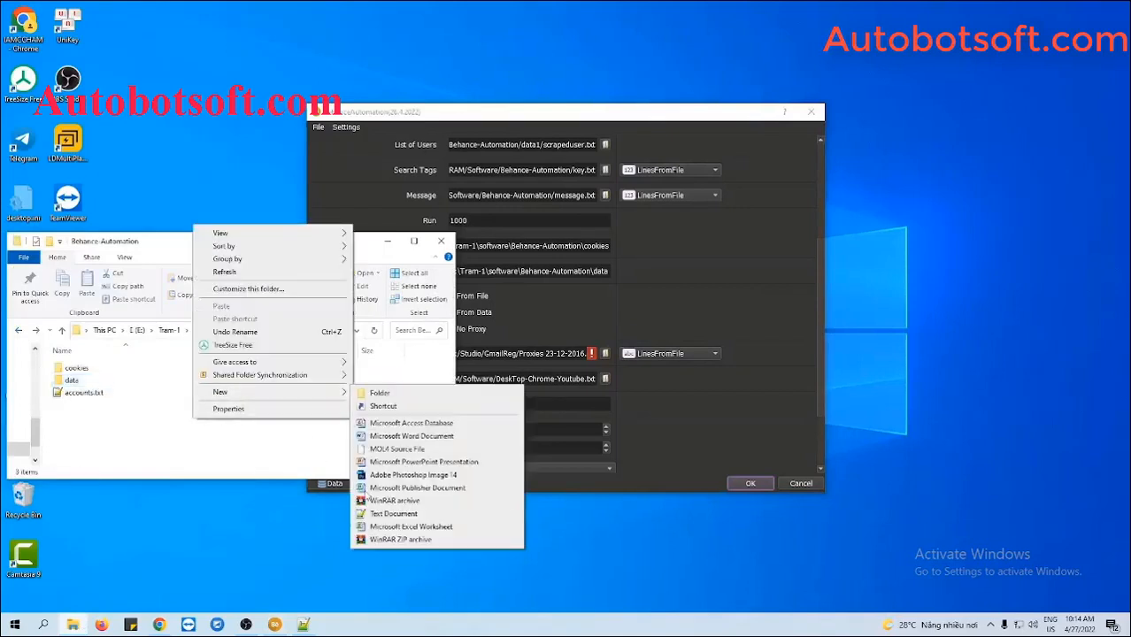
click(371, 513)
text(proxy.txt)
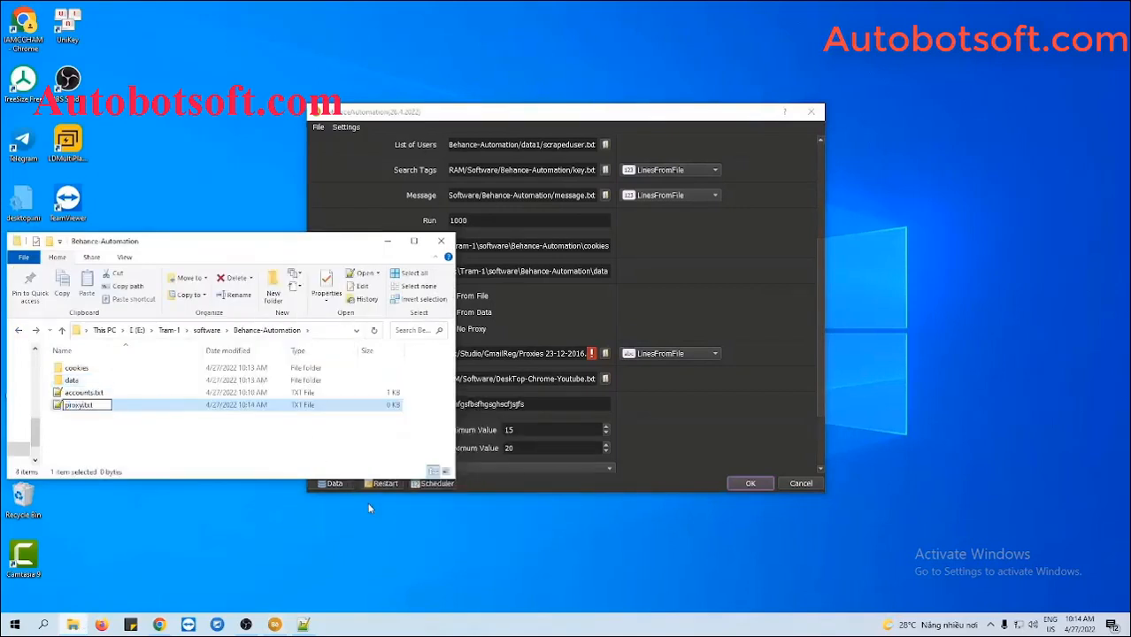
key(Return)
Paste the 30 proxy addresses into proxy.txt in Notepad++, trim the trailing empty line, and save
double_click(80, 405)
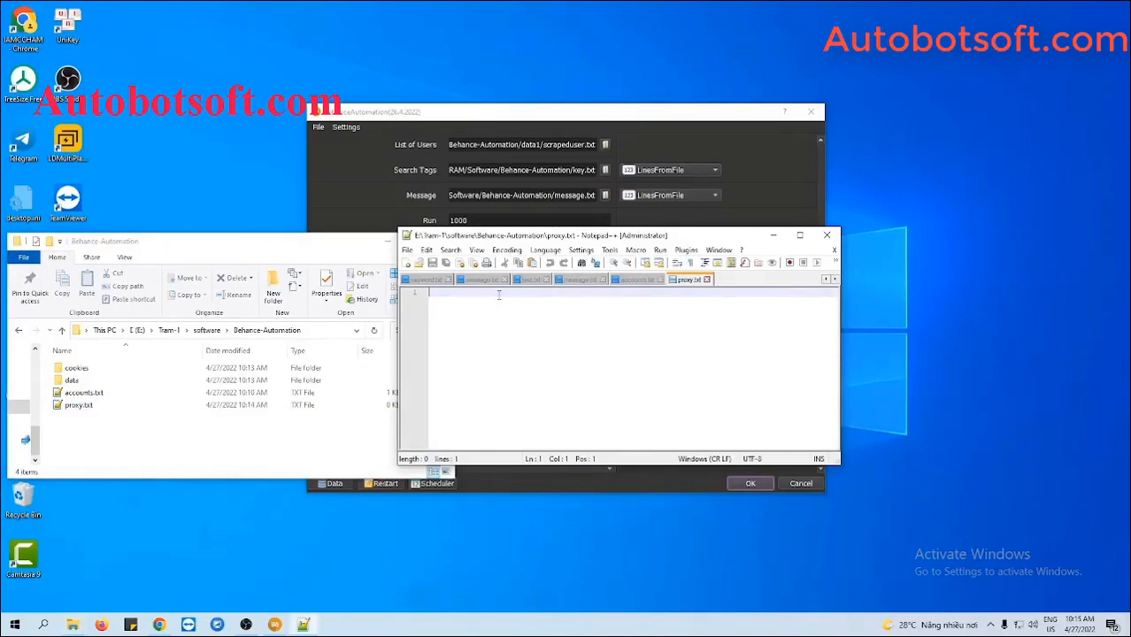
key(ctrl+v)
key(BackSpace)
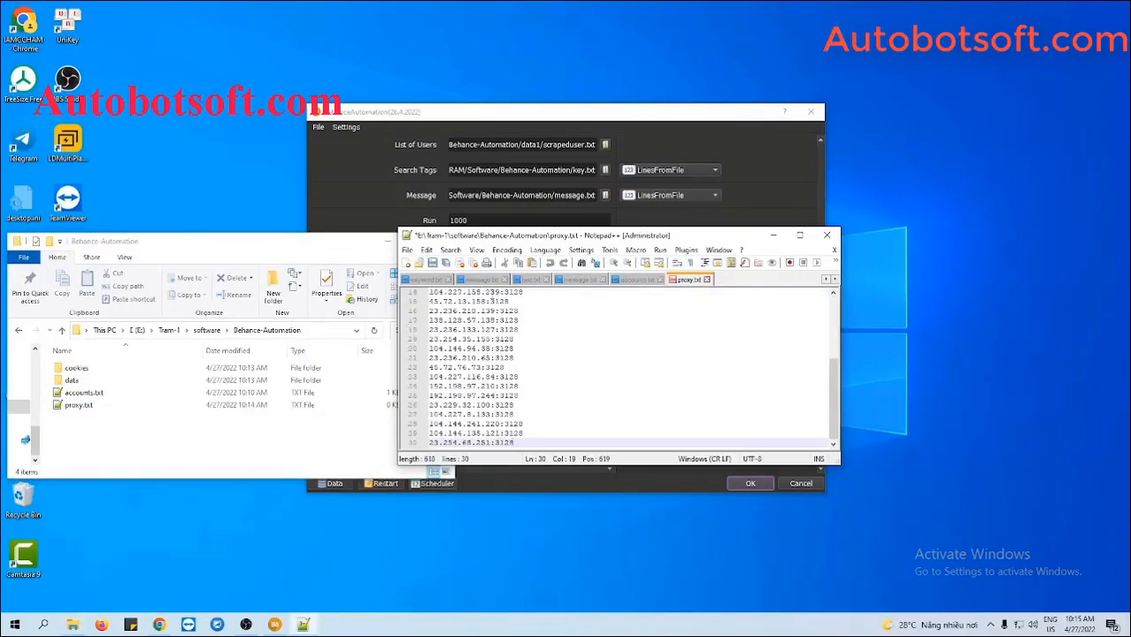
key(ctrl+s)
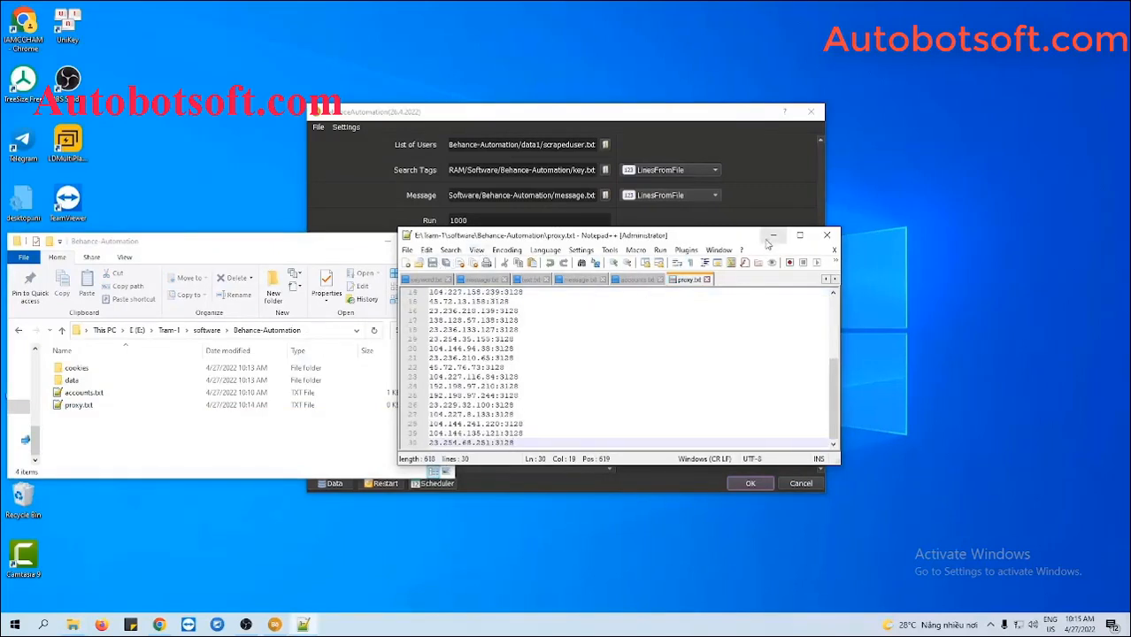
click(827, 235)
click(384, 241)
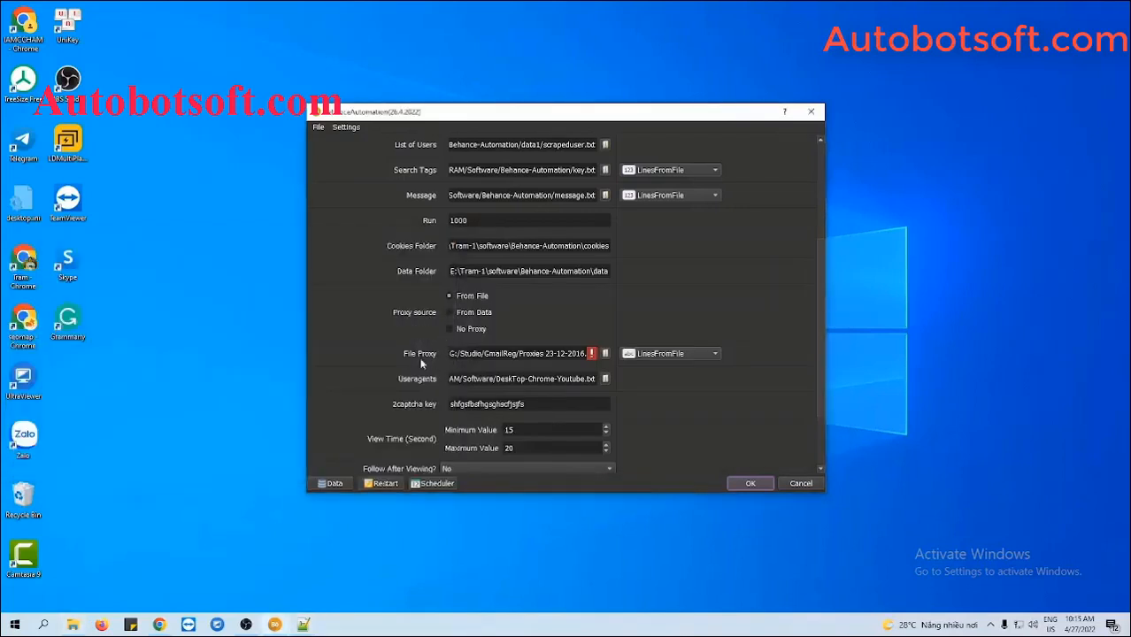
Load proxy.txt as the File Proxy, set the proxy source to From Data, and open Database Manager
click(606, 354)
click(495, 231)
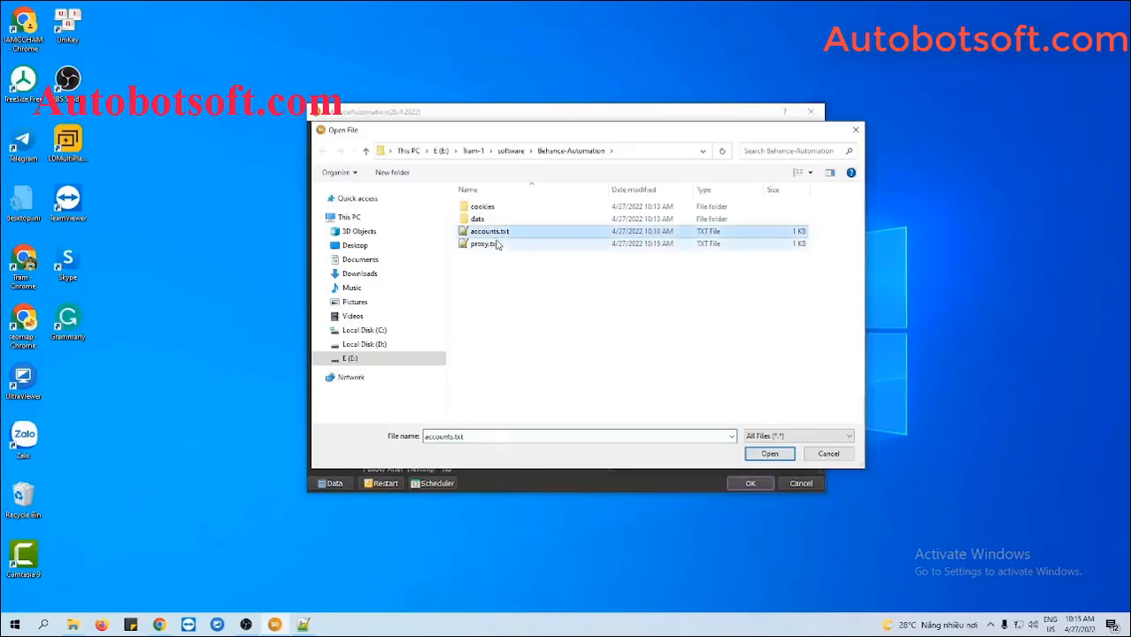
click(495, 244)
click(756, 455)
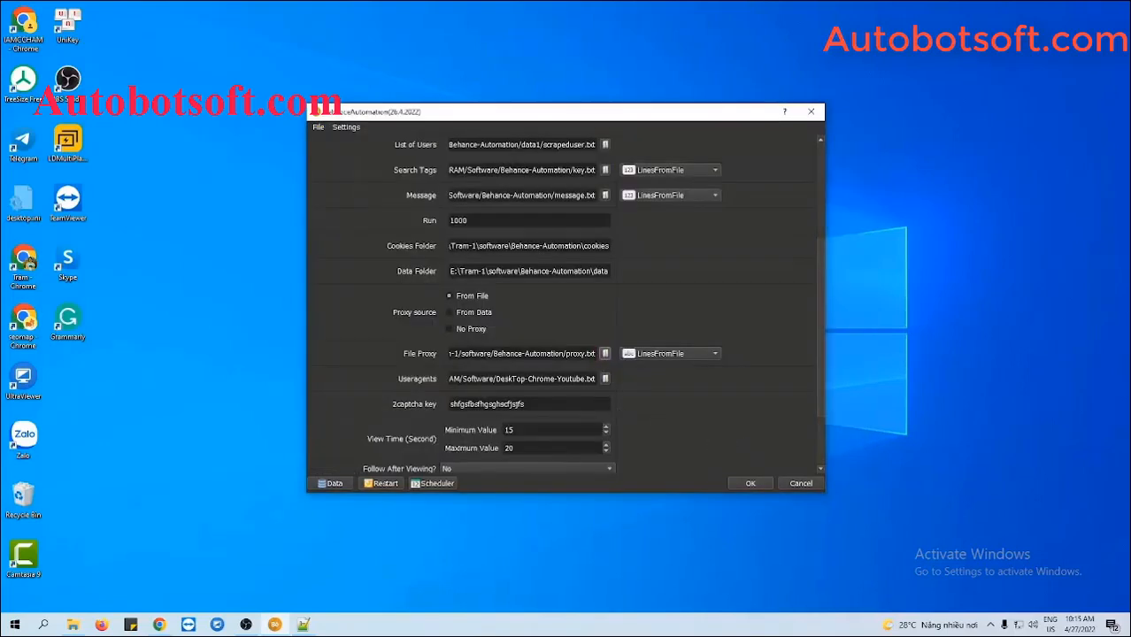
click(449, 313)
click(332, 484)
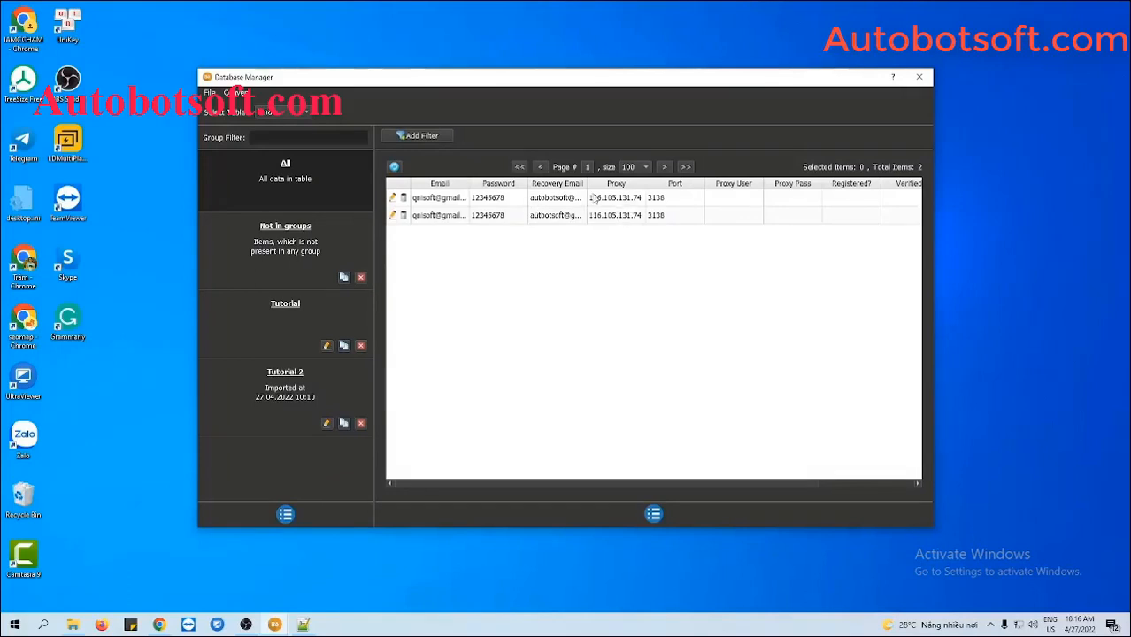
Close the Database Manager window to return to the settings dialog
click(918, 78)
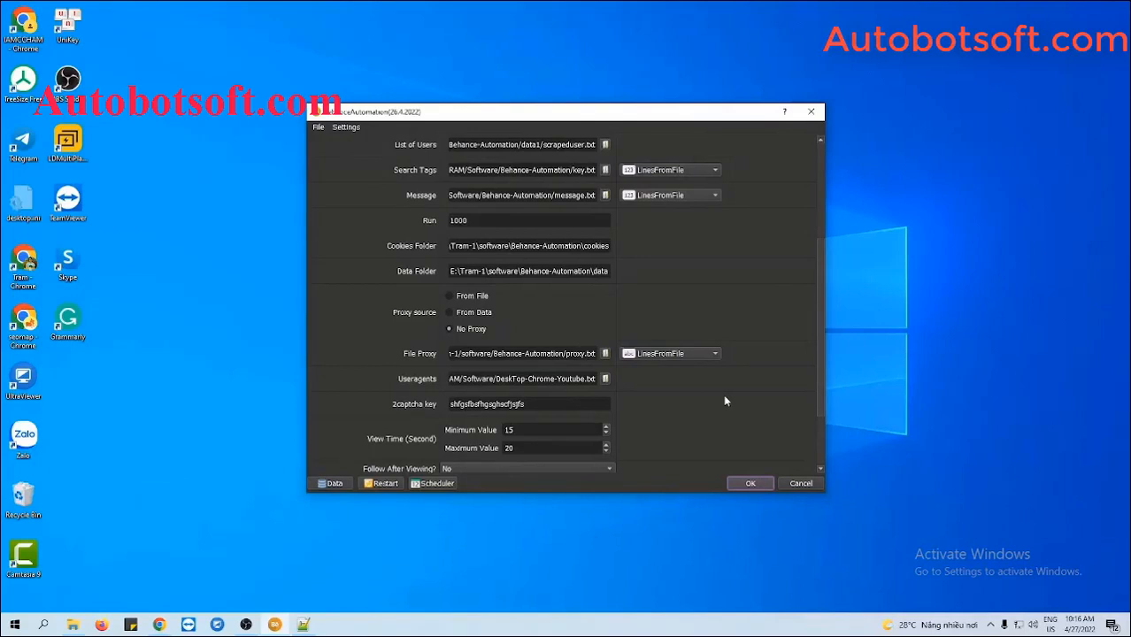
Select DeskTop-Chrome-Youtube.txt as the Useragents file, then minimise the Behance-Automation folder window
scroll(725, 401, down, 1)
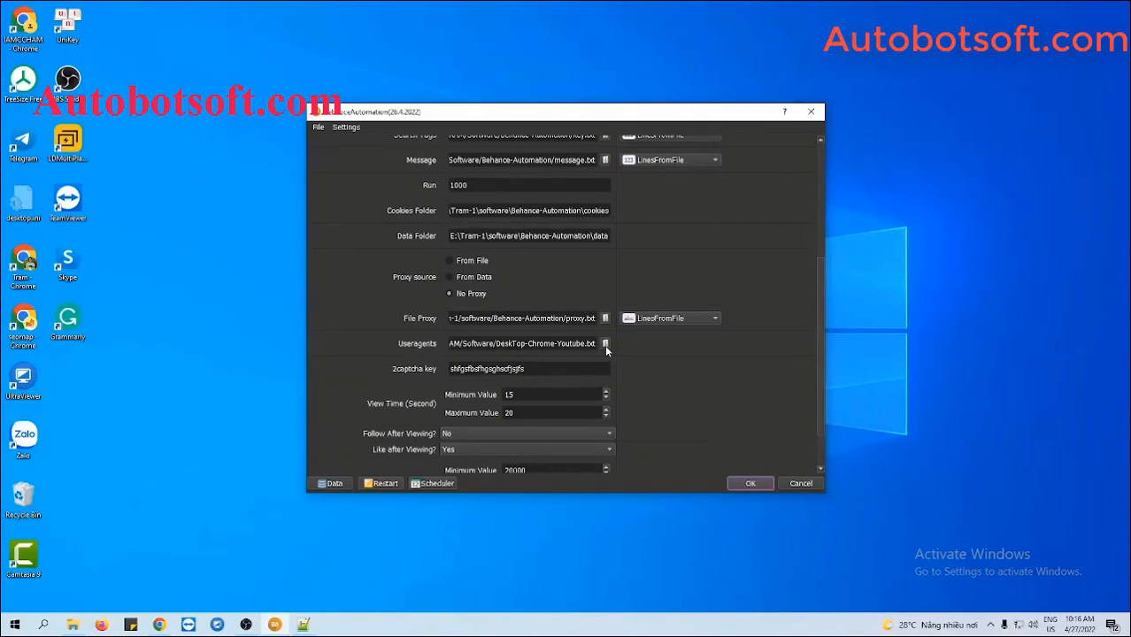
click(76, 624)
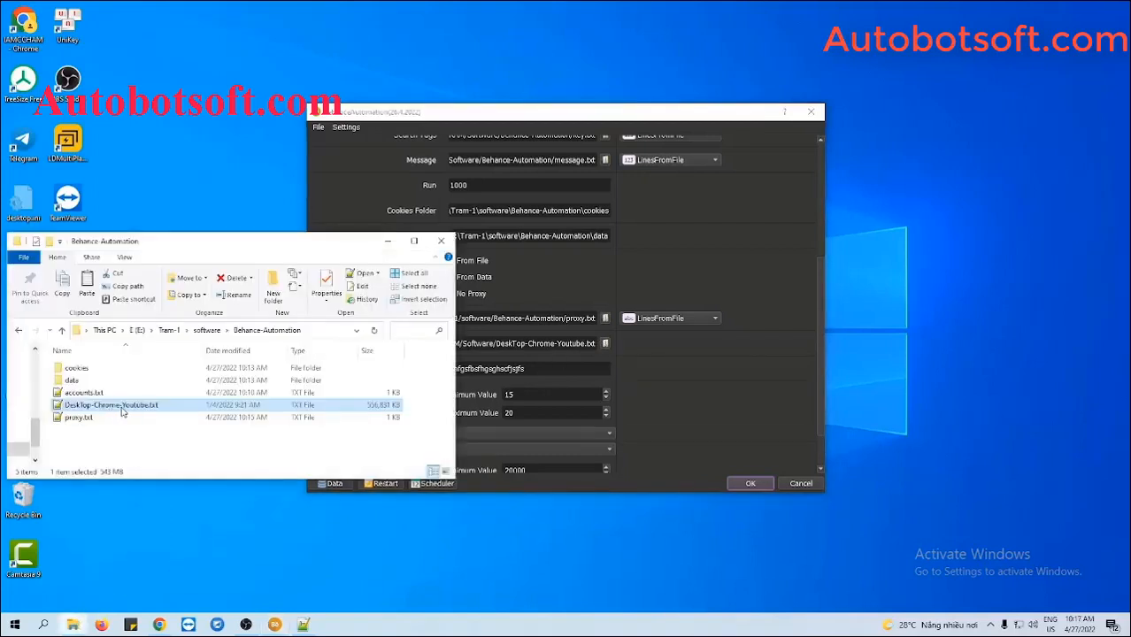
click(656, 395)
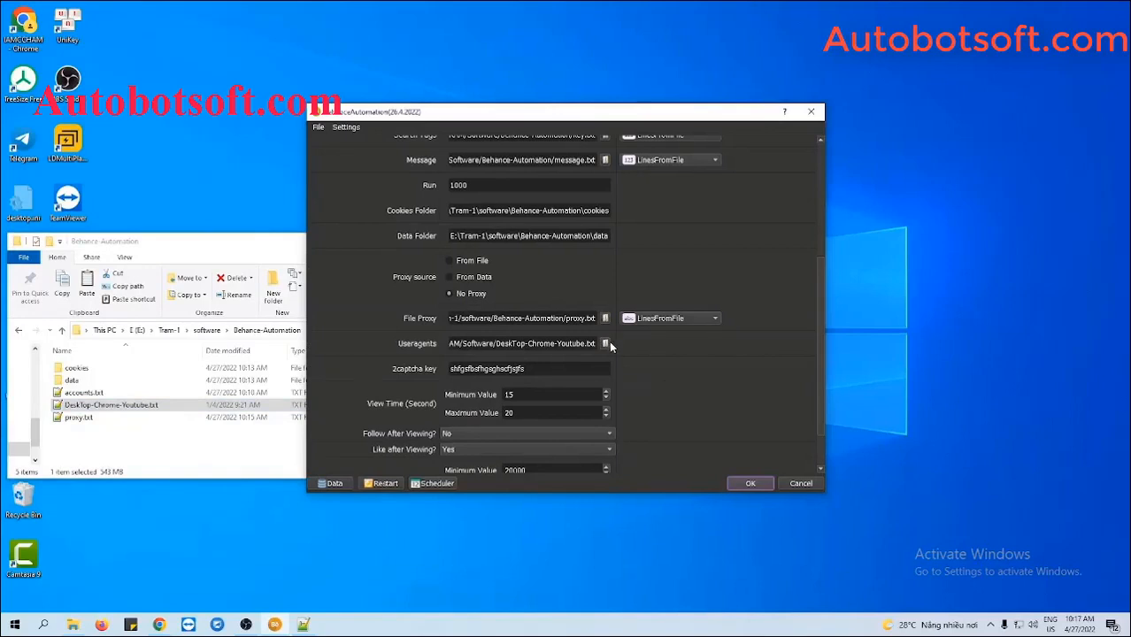
click(605, 343)
click(522, 243)
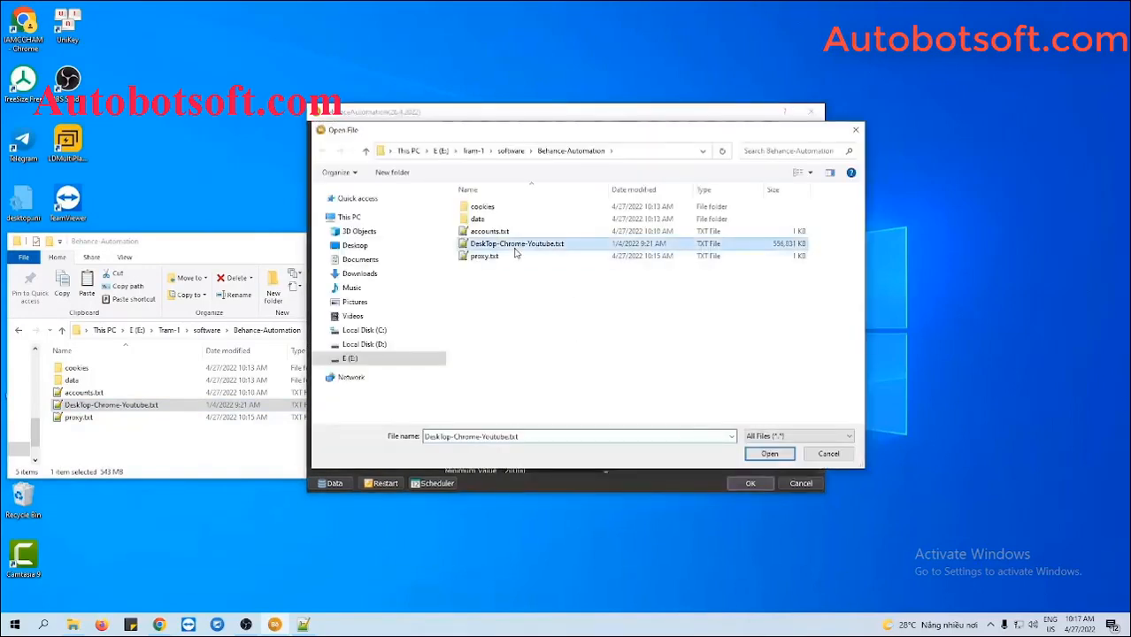
click(769, 453)
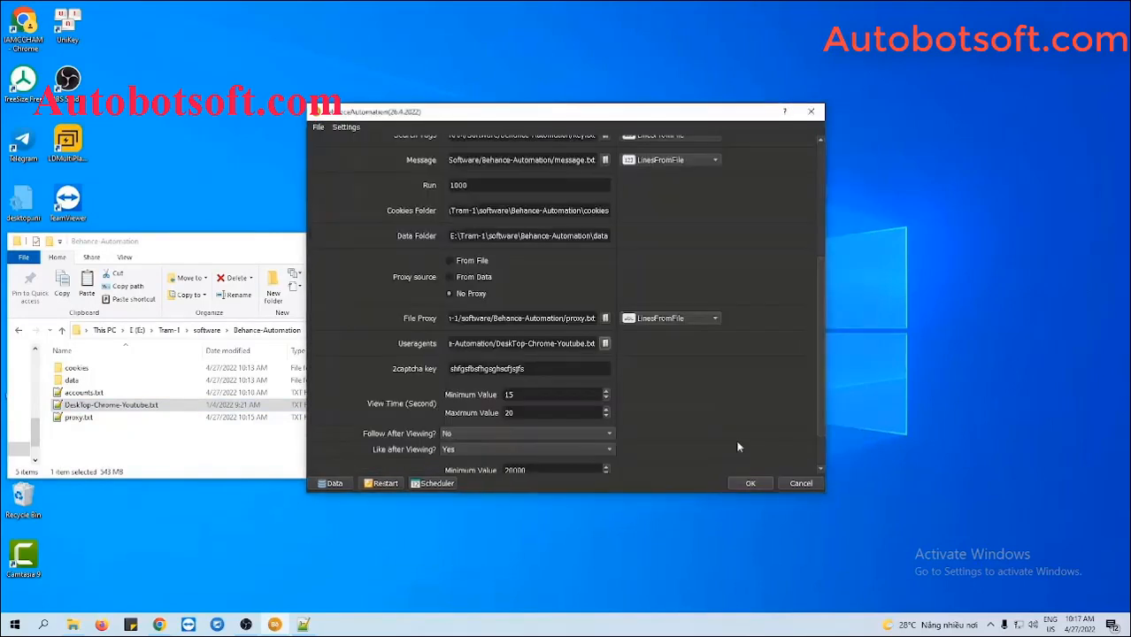
click(279, 248)
click(387, 241)
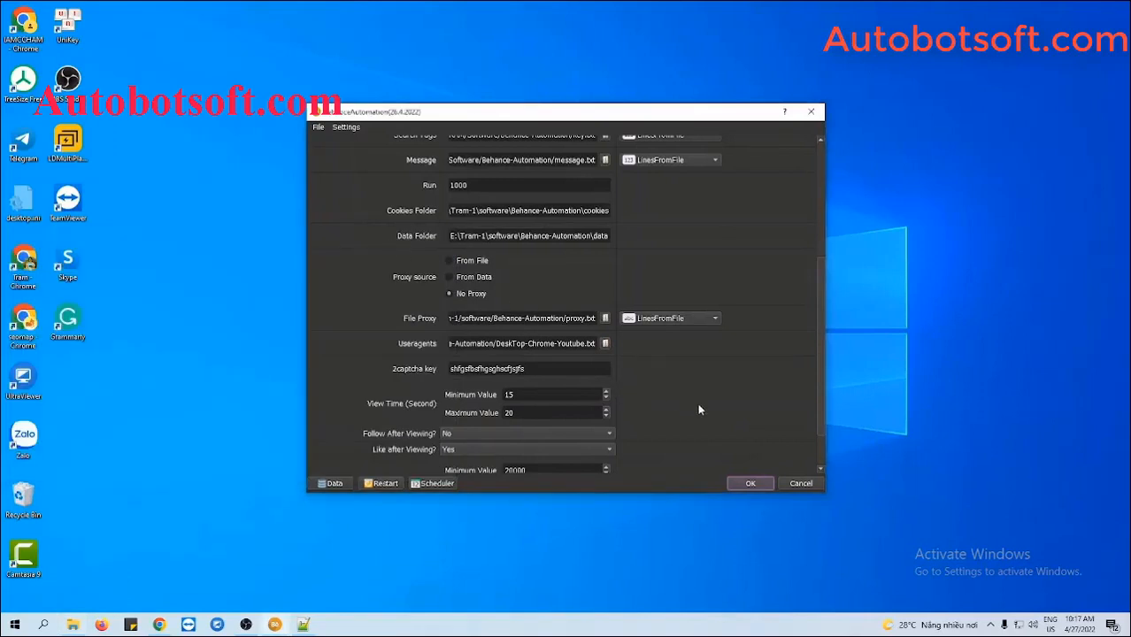
scroll(699, 409, down, 1)
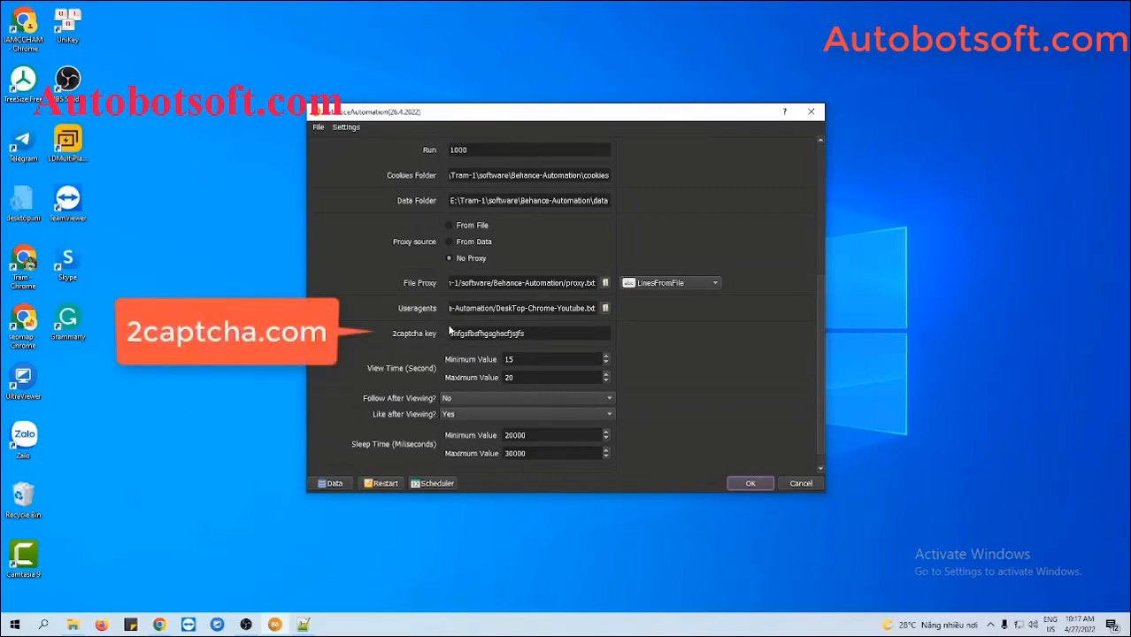
click(542, 333)
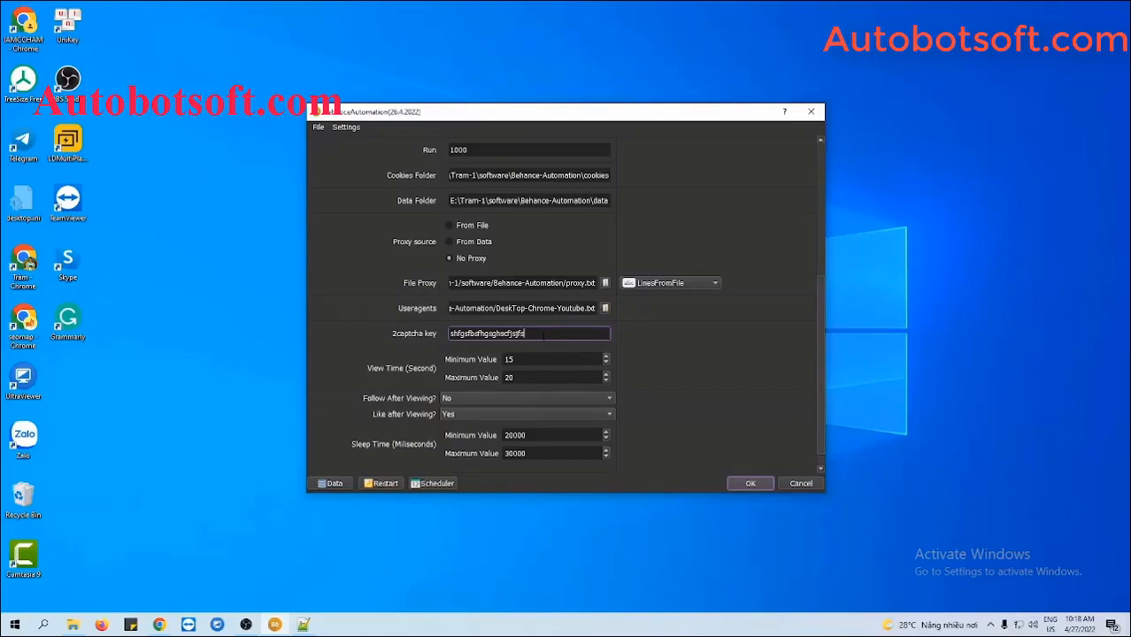
click(681, 372)
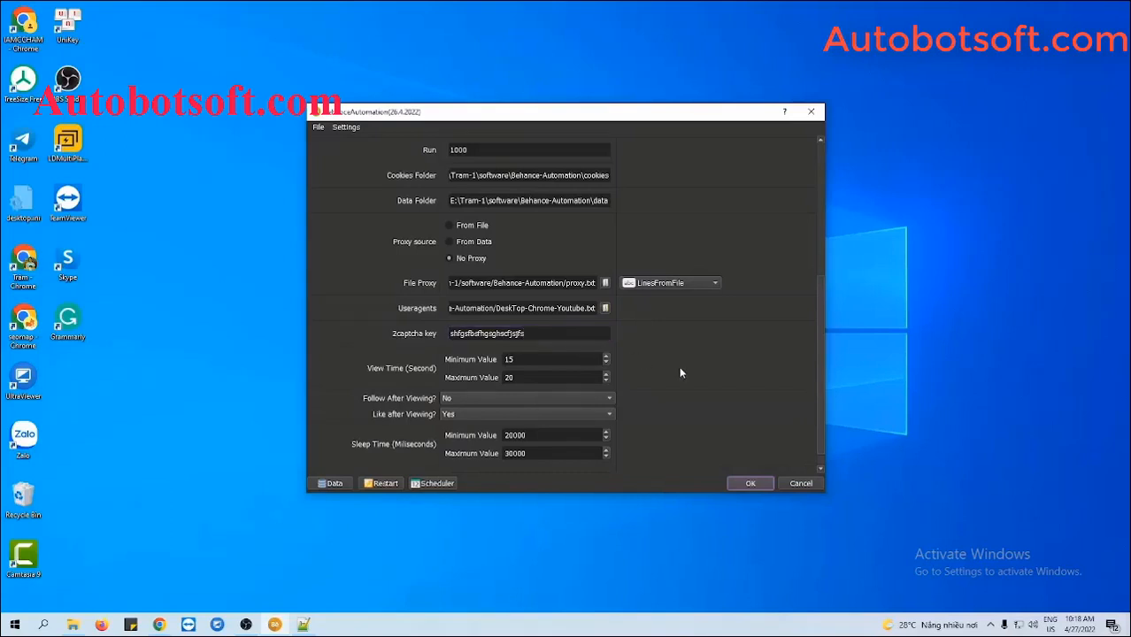
scroll(680, 372, down, 1)
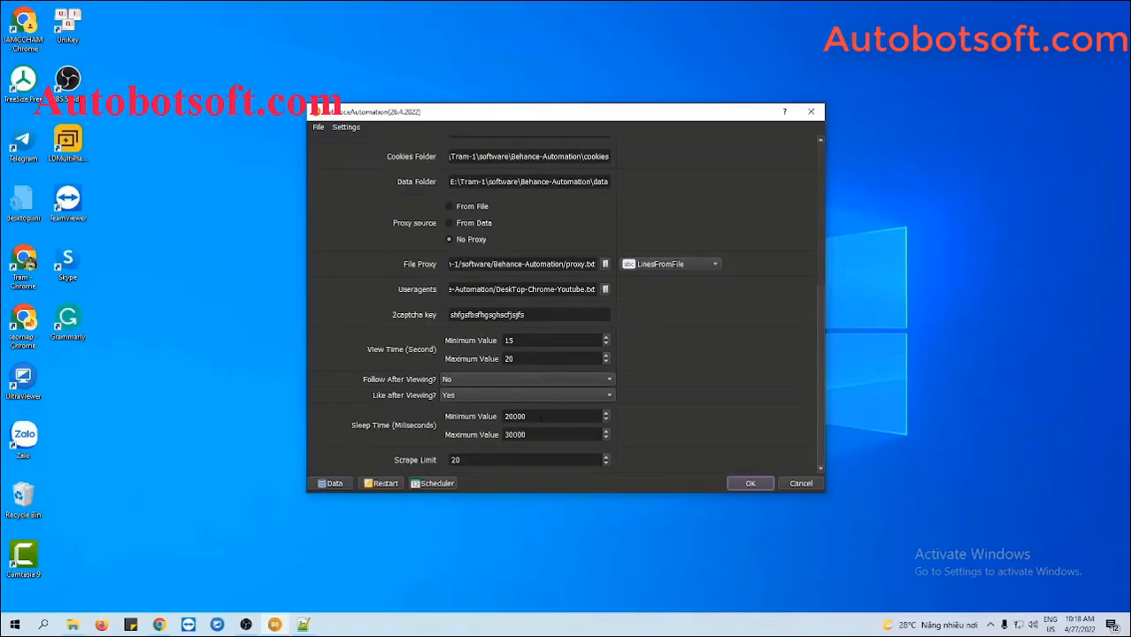
Change sleep time from 20000–30000 to 5000–7000 ms and select Increase Views as the action
click(540, 416)
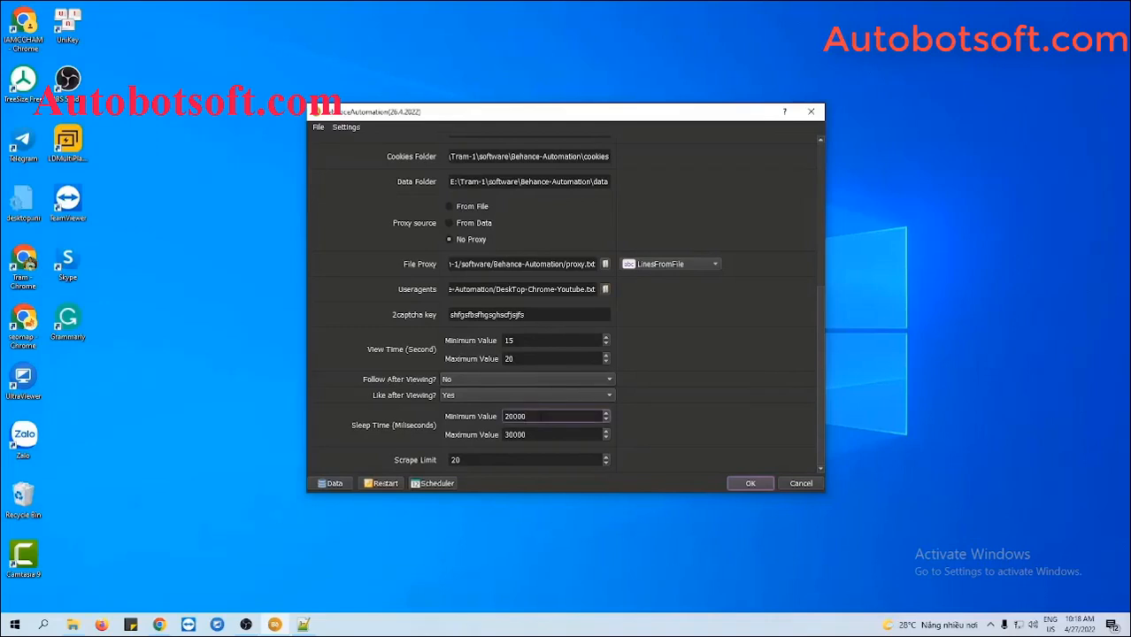
click(539, 433)
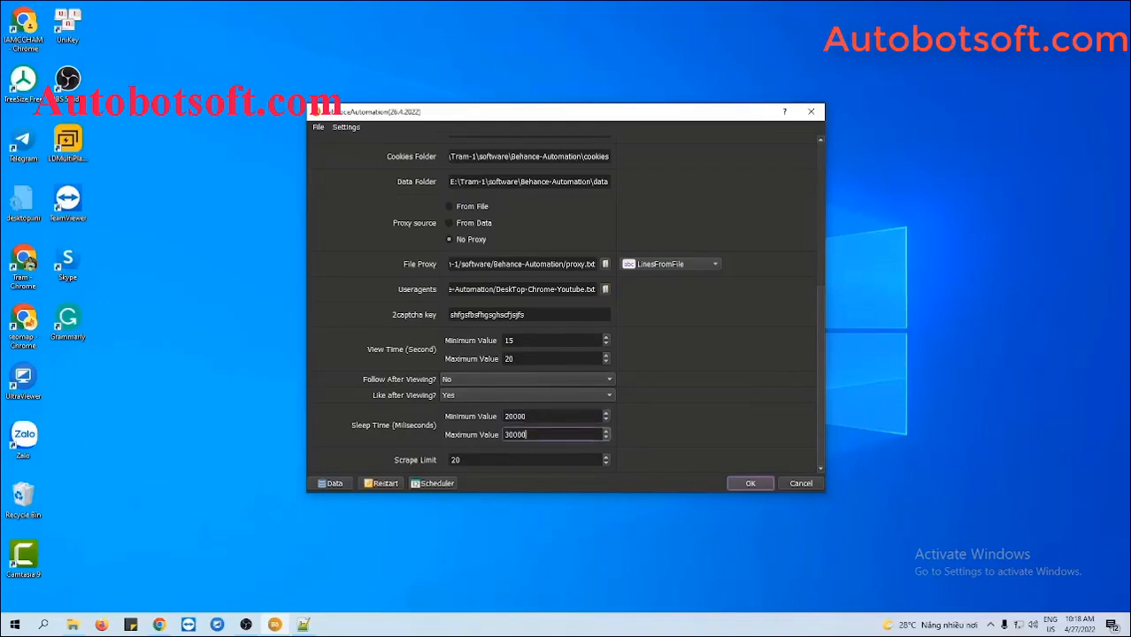
drag(539, 416, 494, 419)
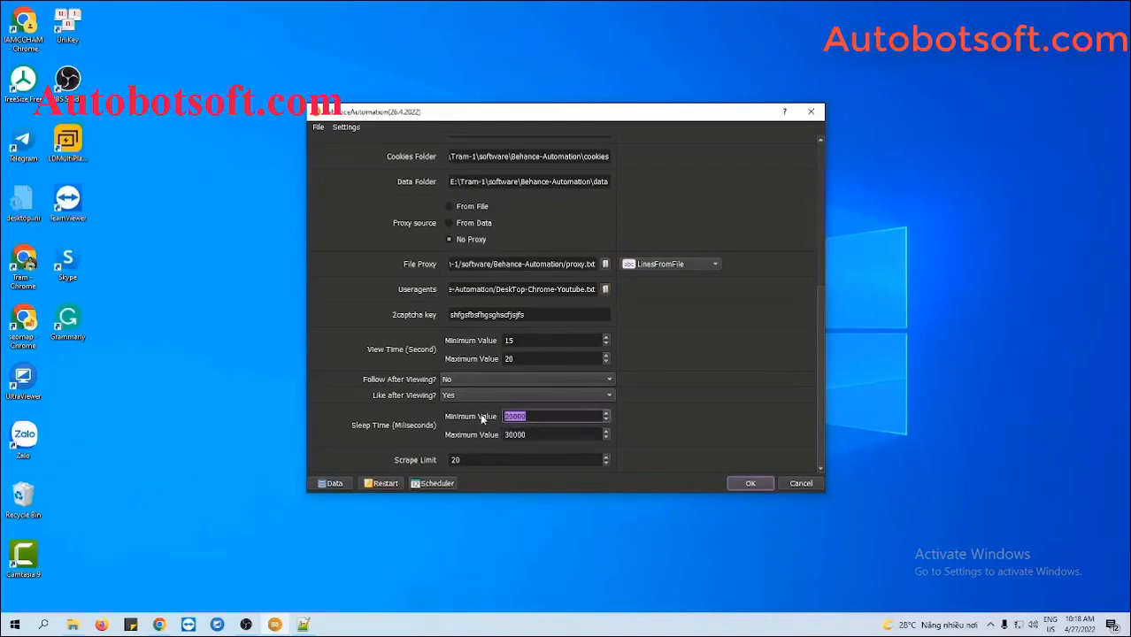
text(5000)
drag(531, 435, 491, 436)
text(7000)
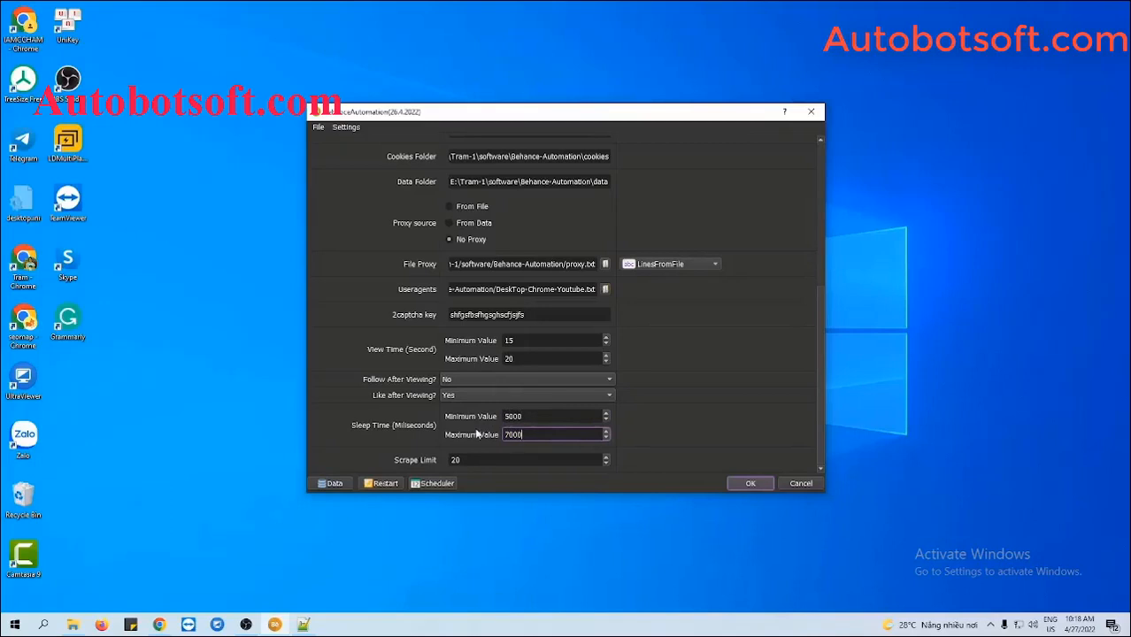
click(633, 423)
scroll(784, 217, up, 5)
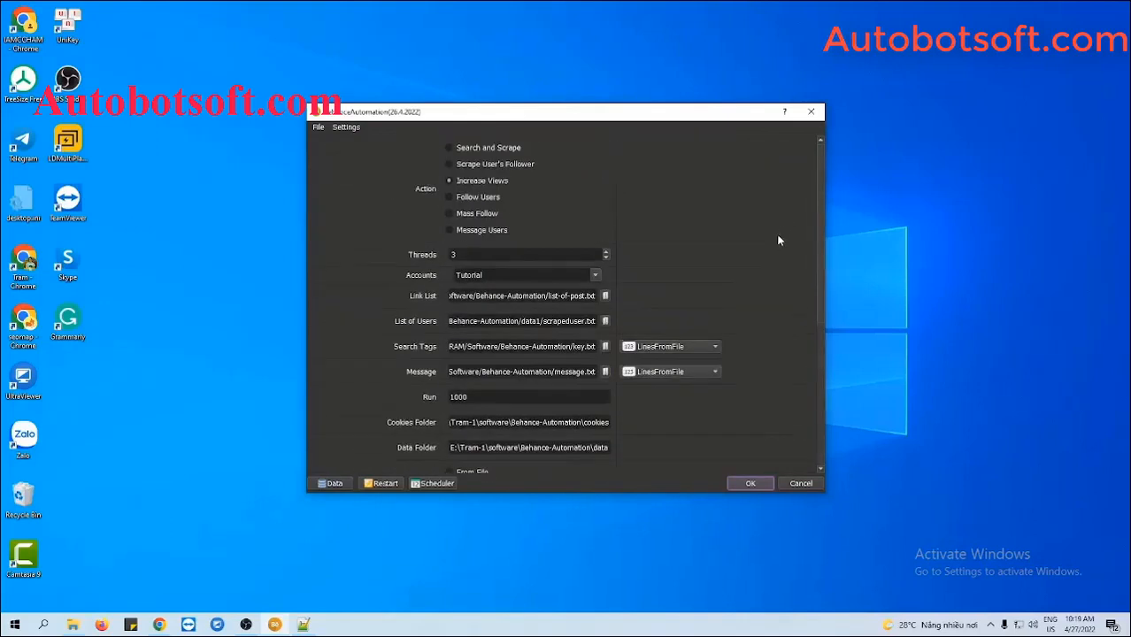
click(448, 181)
Create another new text file in the Behance-Automation folder, naming it list-post.txt
click(73, 624)
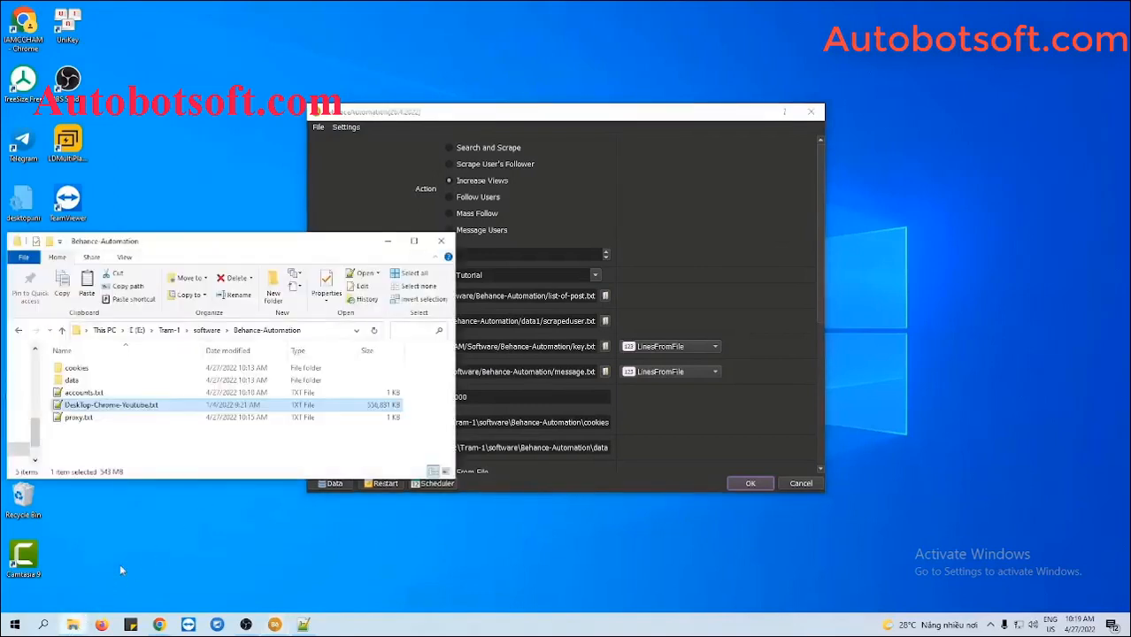
right_click(125, 437)
mouse_move(170, 409)
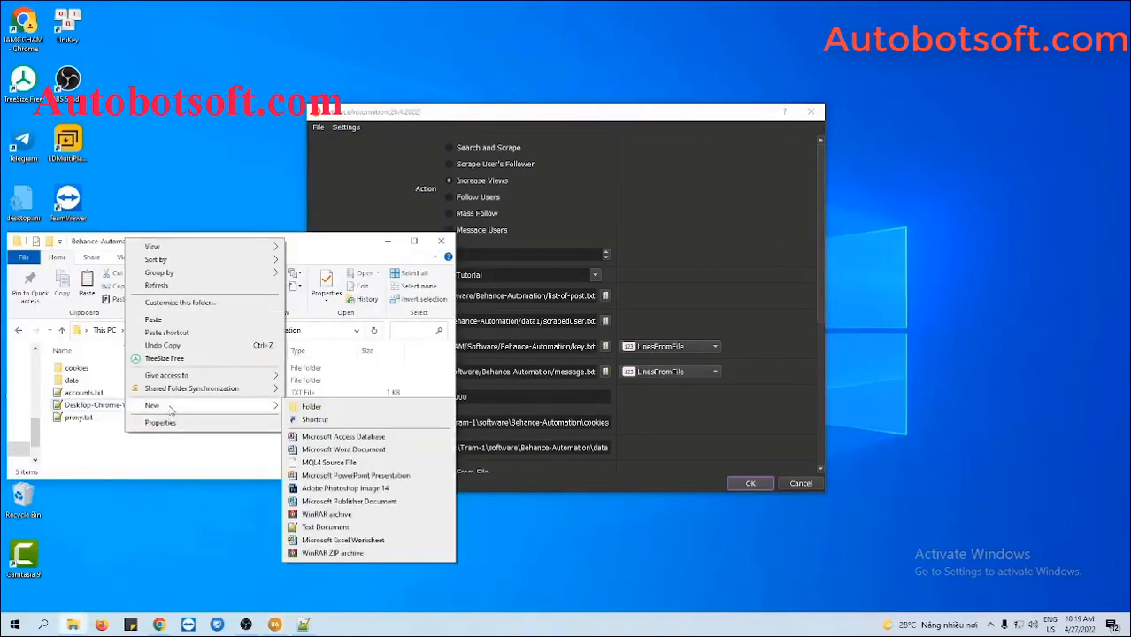
click(323, 529)
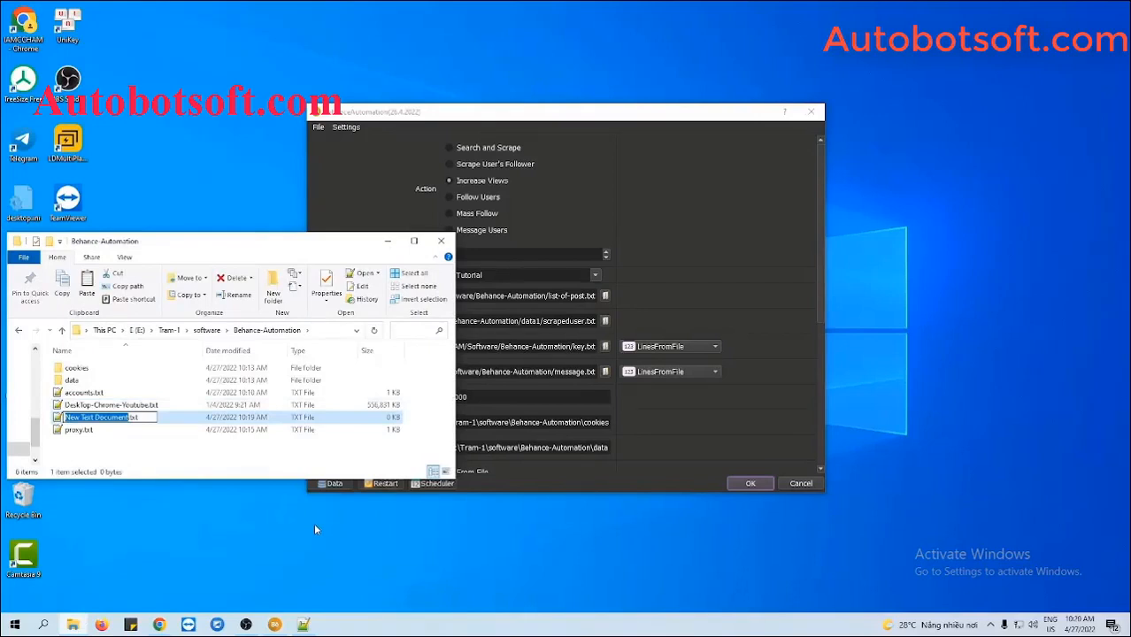
text(list.tx)
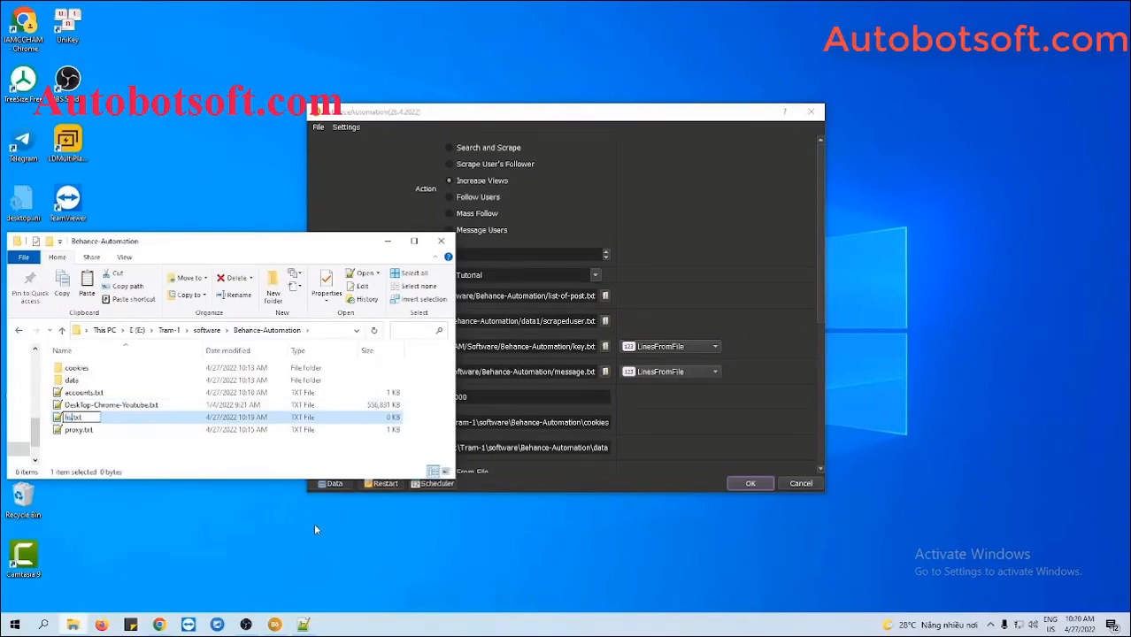
text(t)
text(-post)
text(s)
key(Return)
Open list-post.txt in Notepad++, then switch to the Behance page in Chrome
double_click(84, 417)
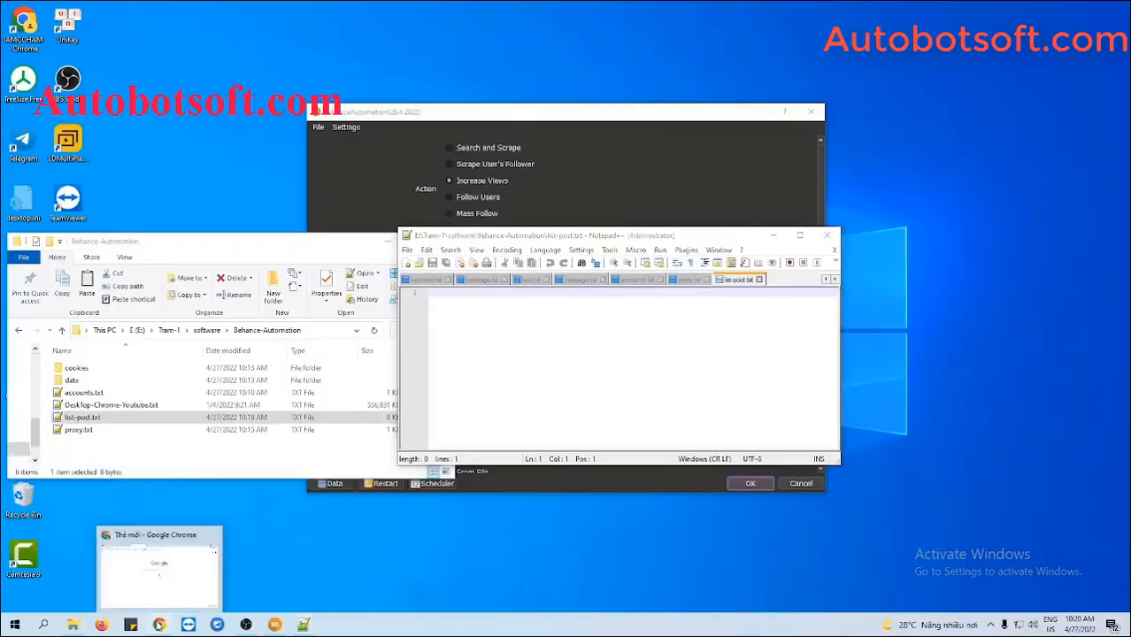
click(159, 624)
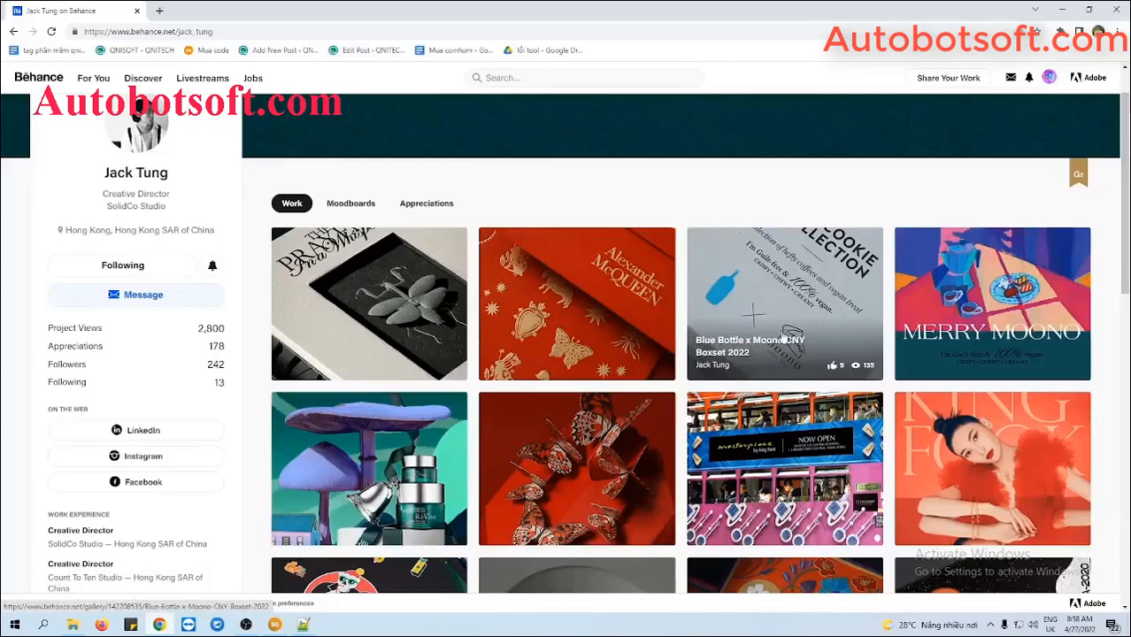
Open the Blue Bottle x Moono CNY Boxset 2022 project and take its URL for the post list
click(782, 336)
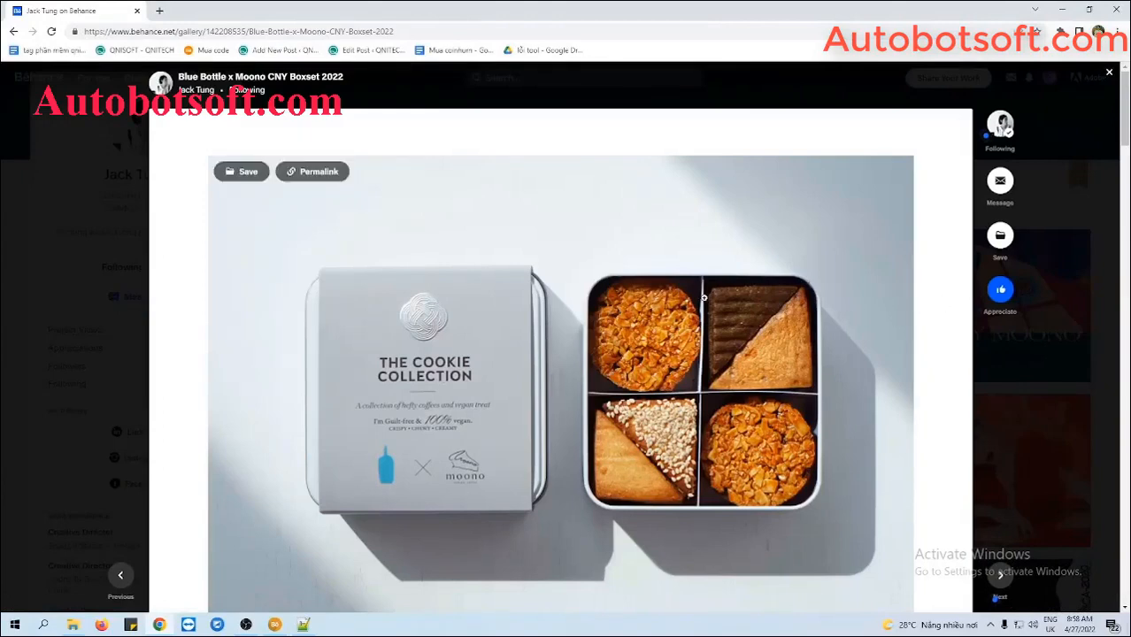
click(429, 30)
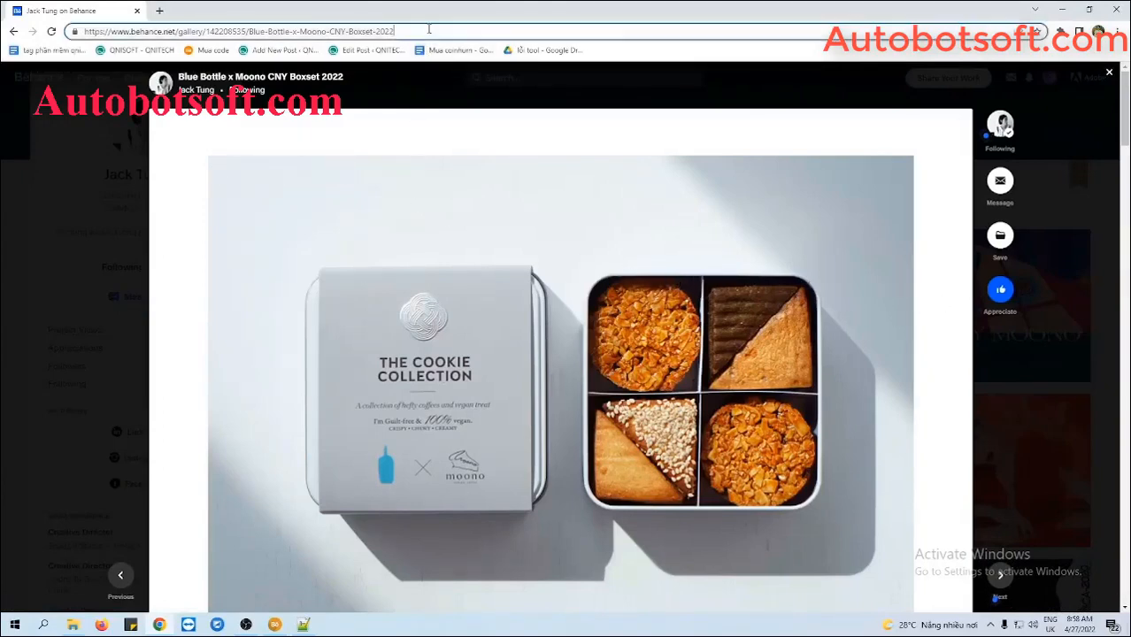
key(ctrl+a)
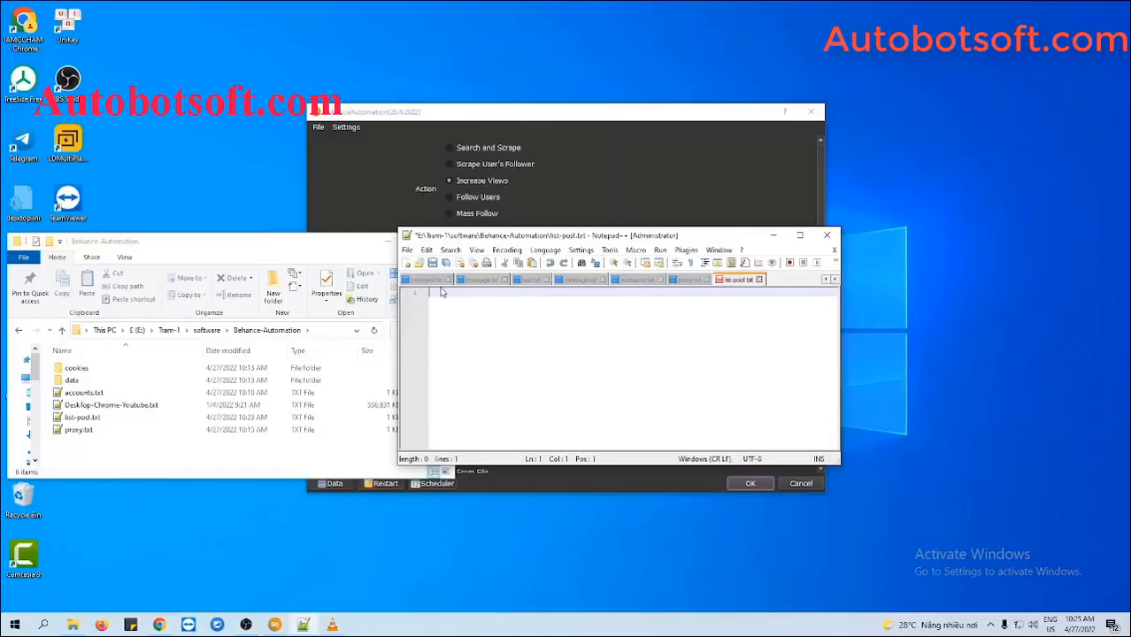
text(https://www.behance.net/gallery/142208535/Blue-Bottle-x-Moono-CNY-Boxset-2022)
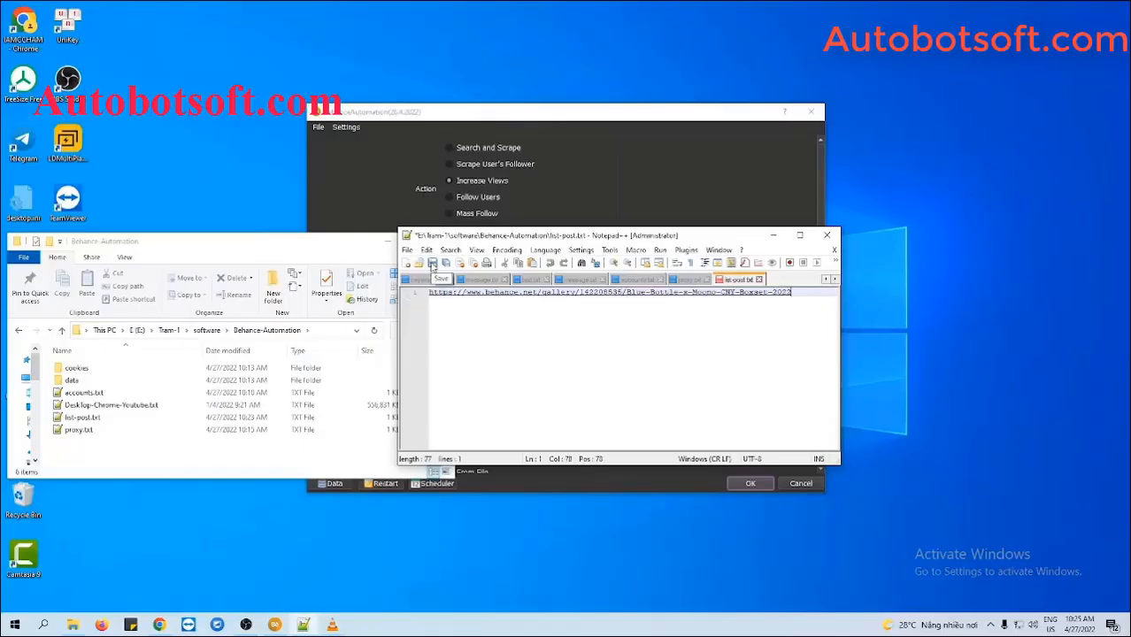
Save list-post.txt with the project link, then close File Explorer and Notepad++
click(432, 265)
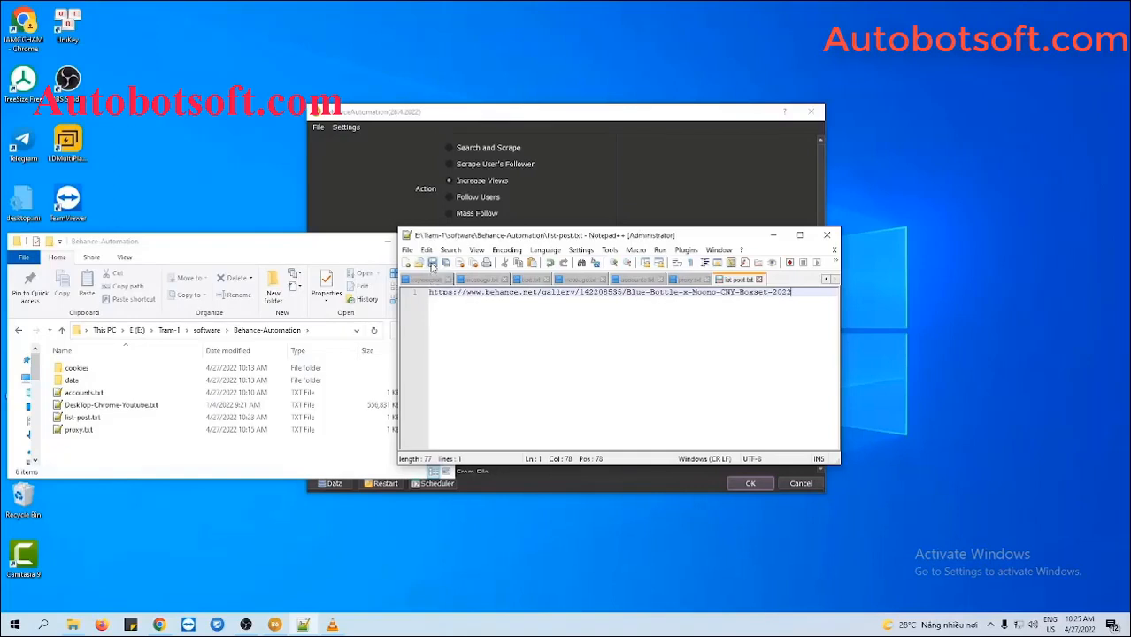
click(388, 241)
click(773, 236)
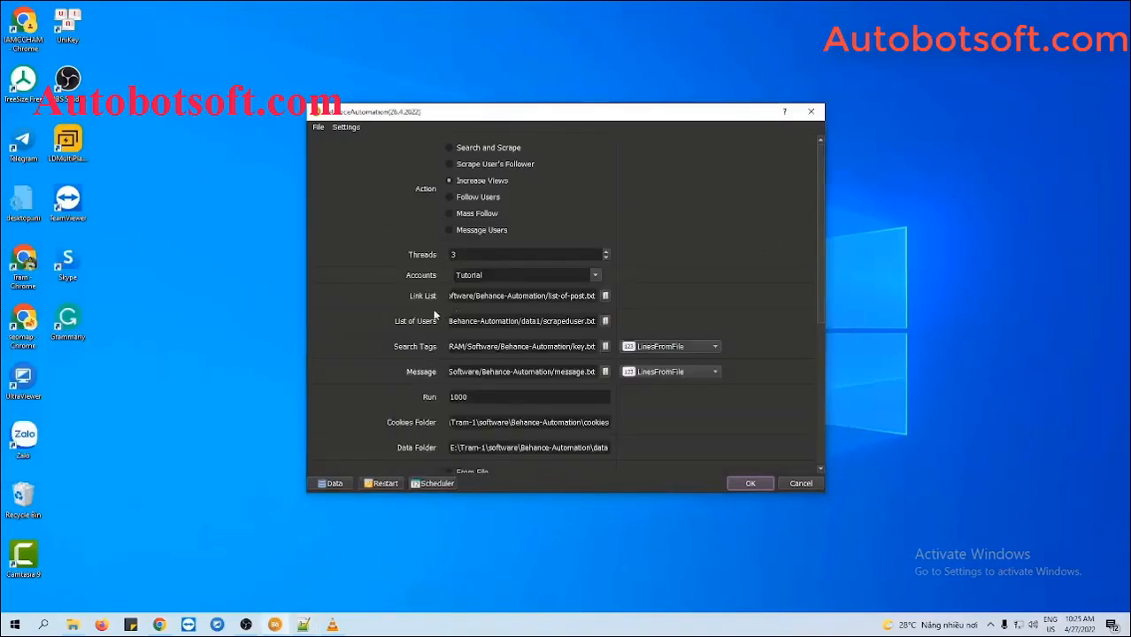
Select list-post.txt as the Link List file
click(605, 296)
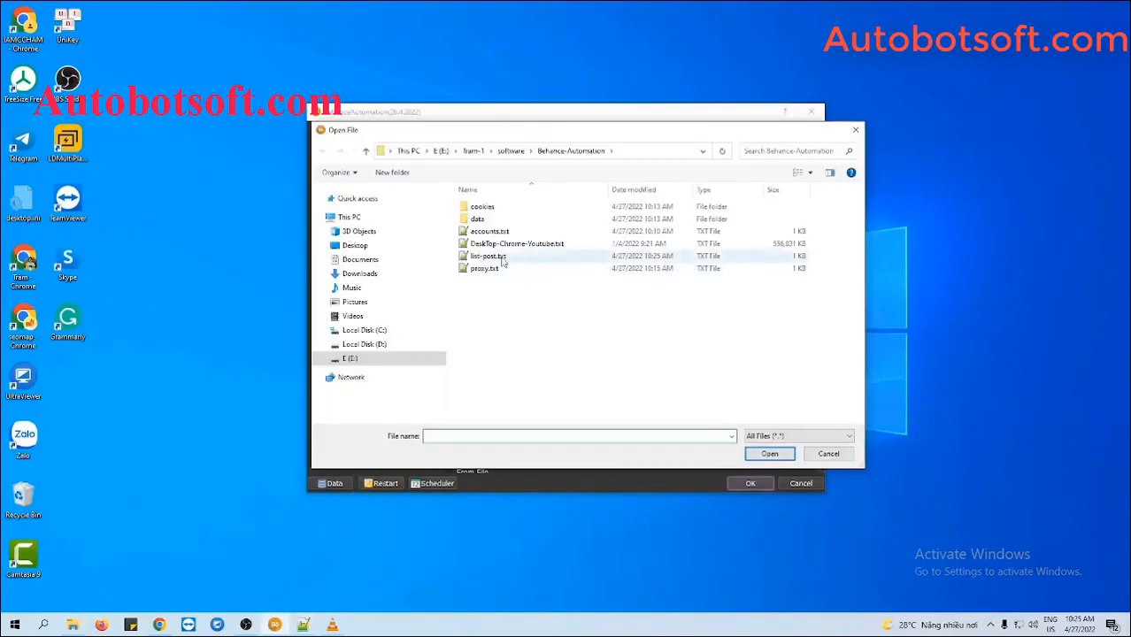
click(491, 255)
click(768, 454)
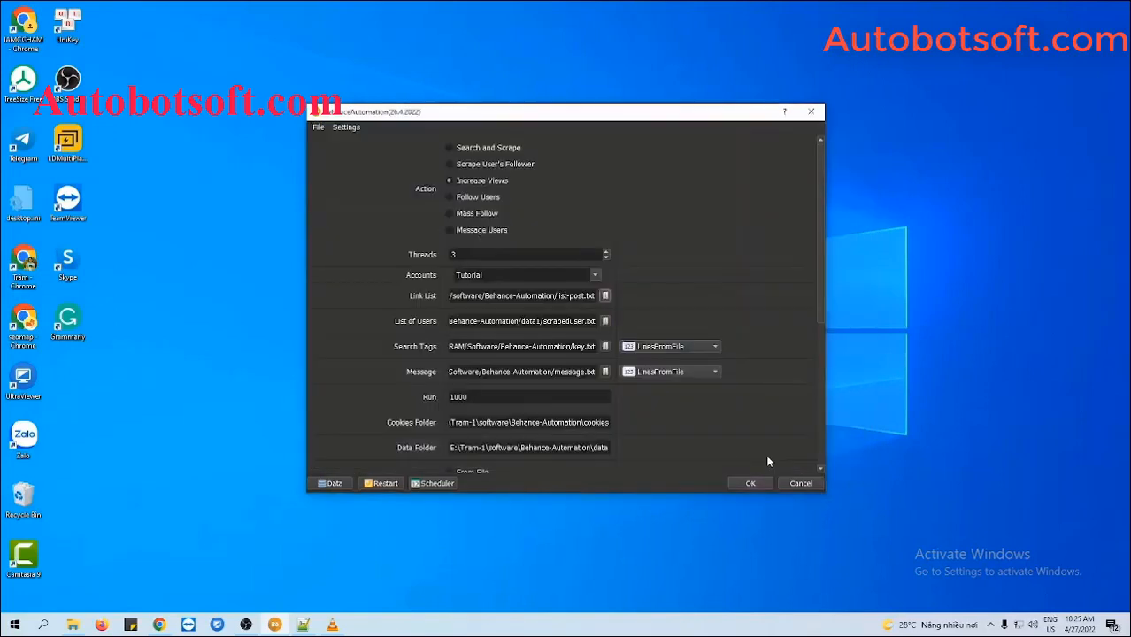
click(741, 288)
Keep Like after Viewing at Yes and leave Follow after Viewing set to No
scroll(776, 368, down, 5)
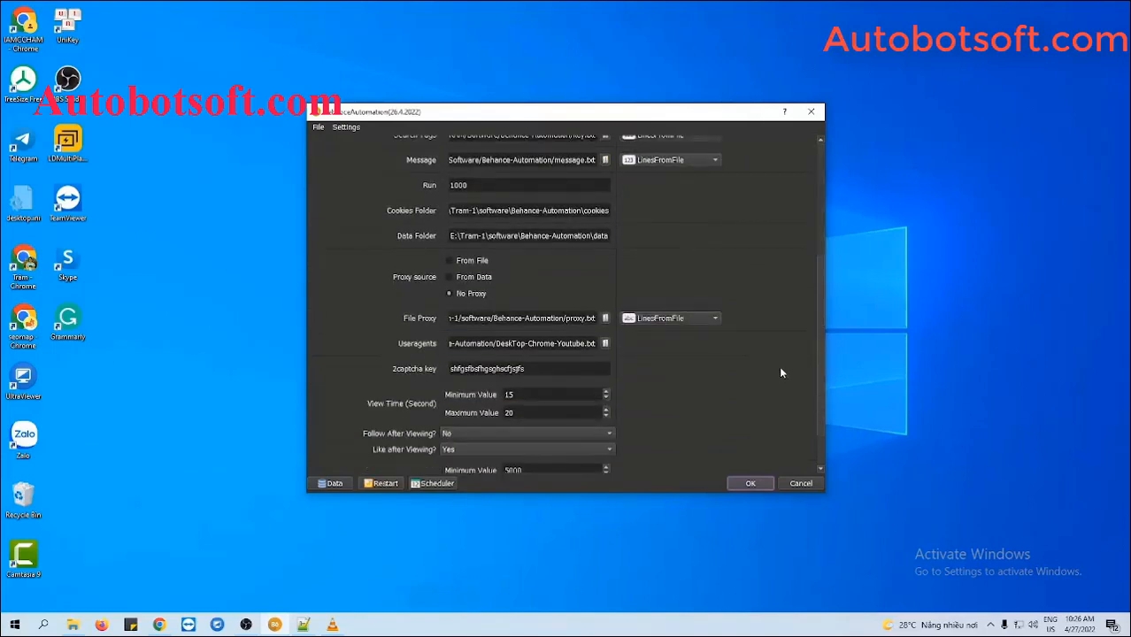
scroll(780, 373, down, 2)
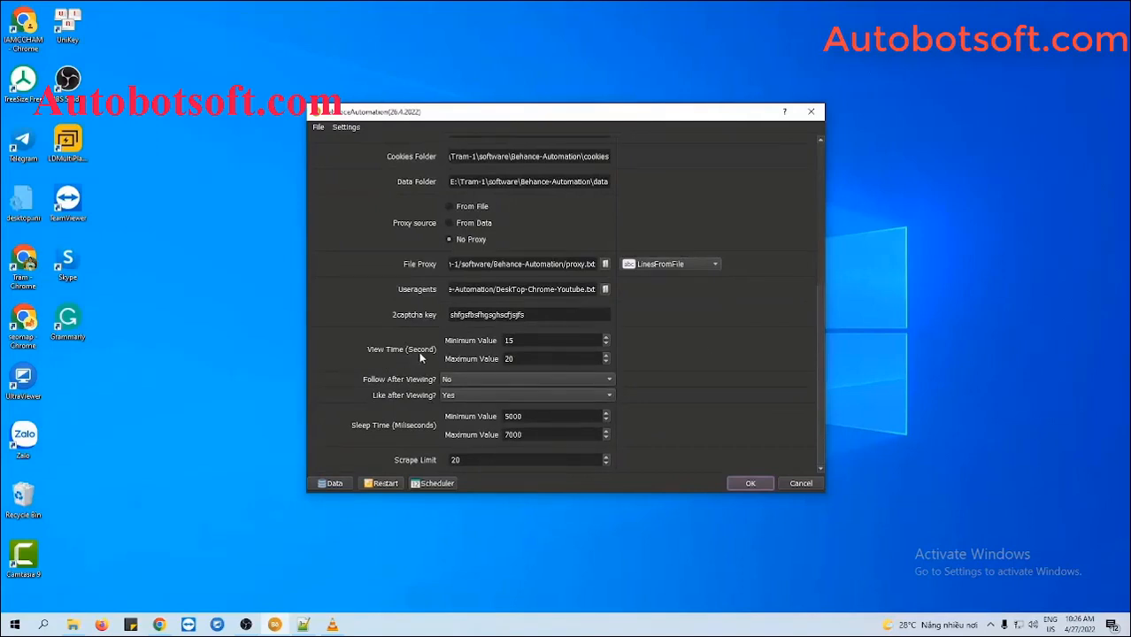
click(513, 341)
click(529, 358)
click(458, 381)
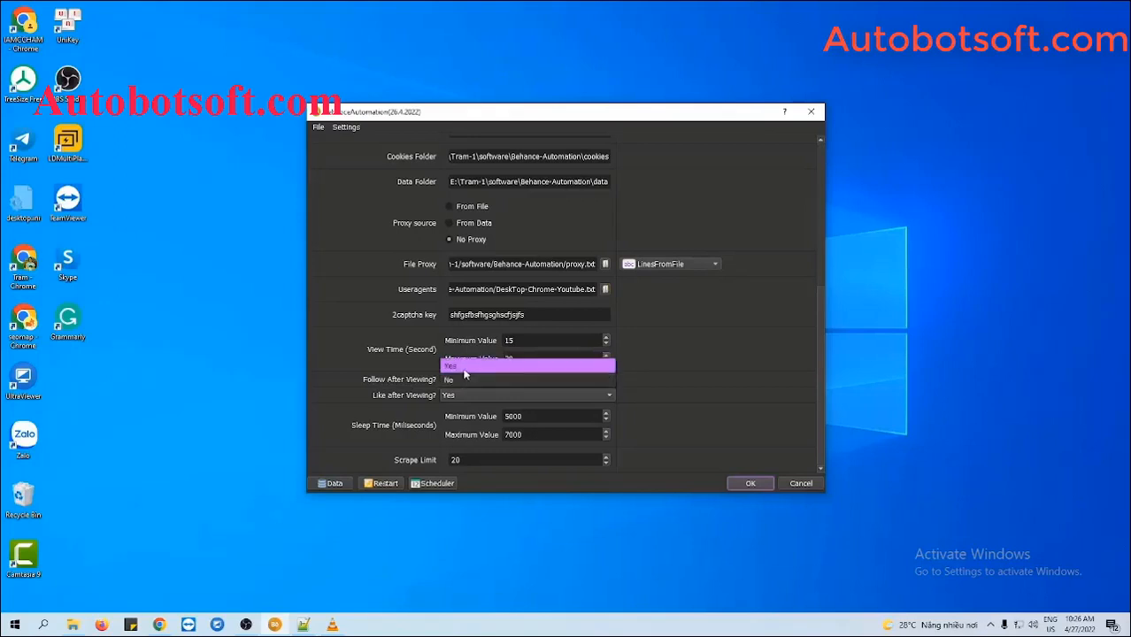
click(463, 365)
click(458, 398)
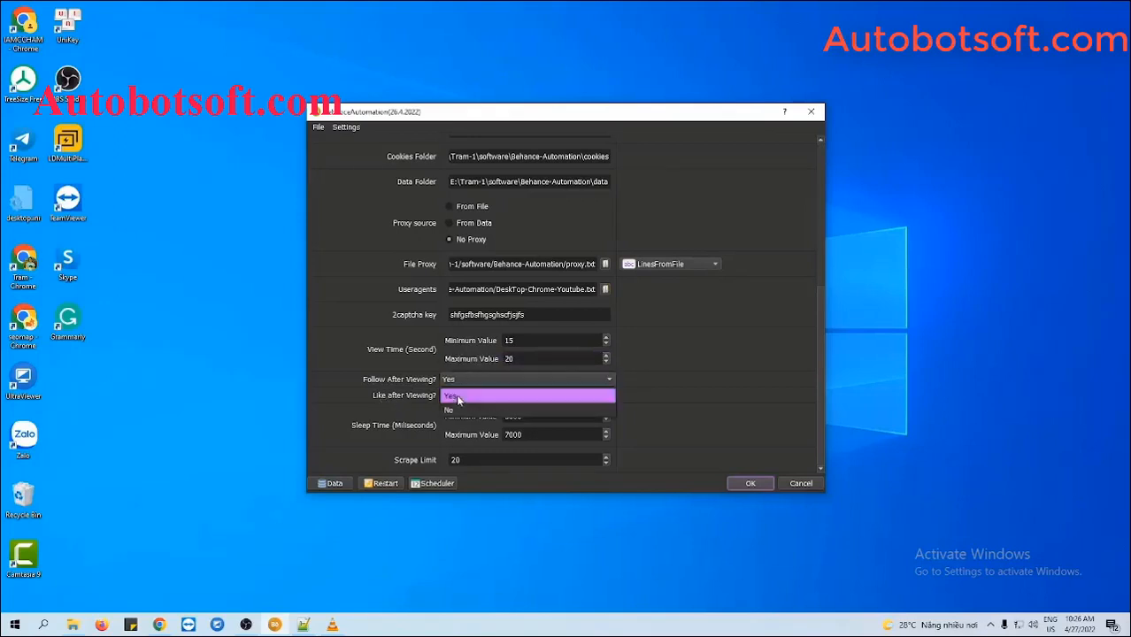
click(457, 397)
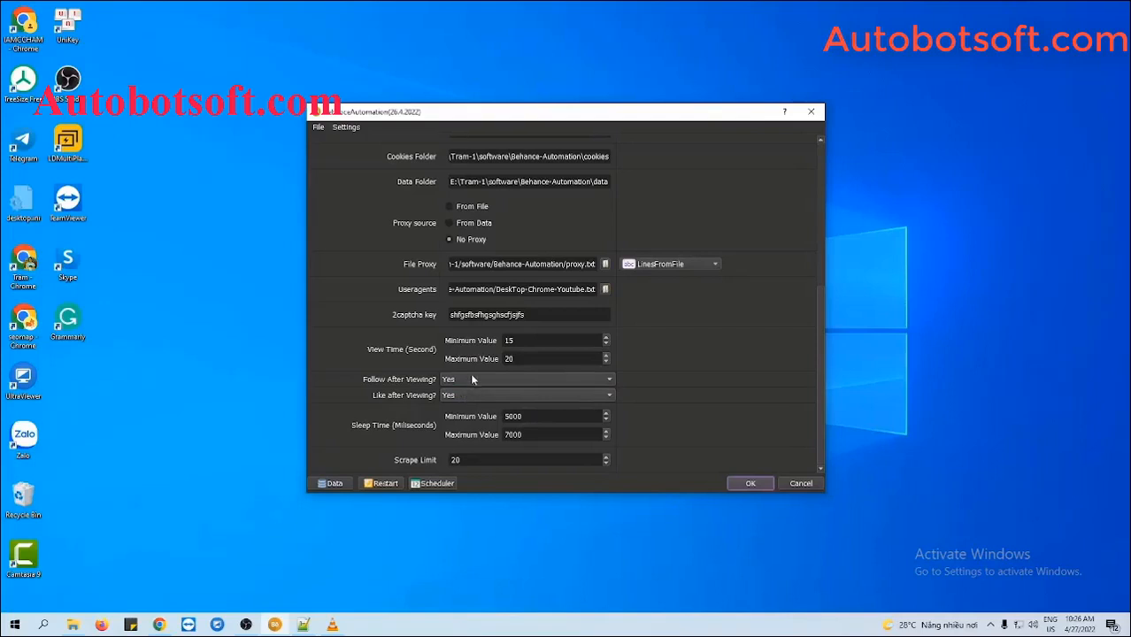
click(475, 380)
click(472, 395)
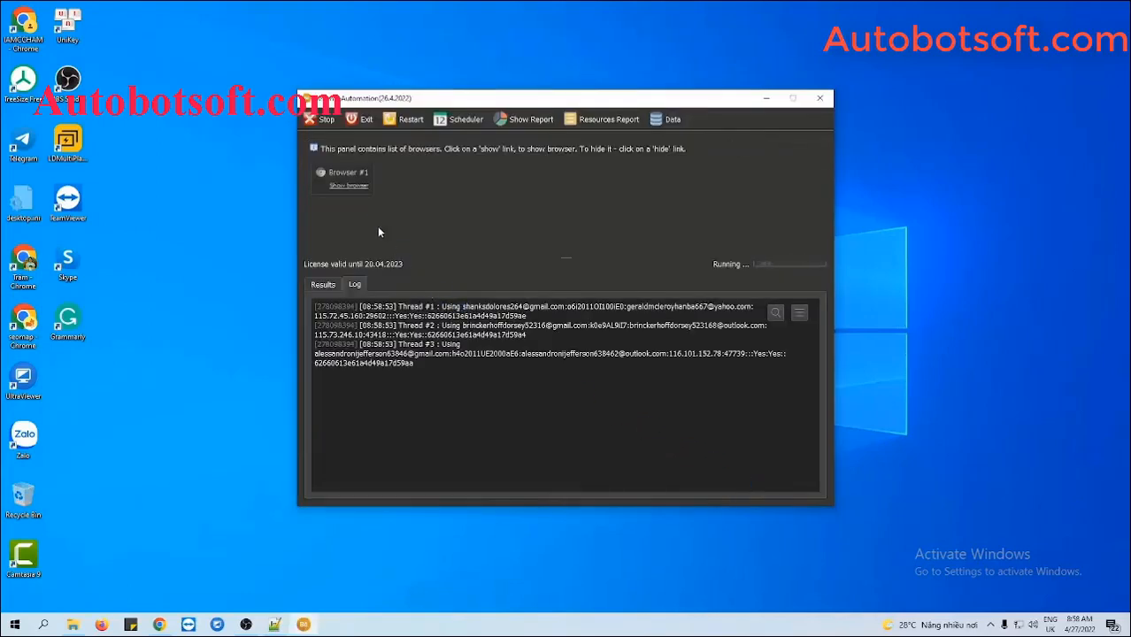
Show the browsers for threads #1 and #2 and tile all windows side by side
click(355, 185)
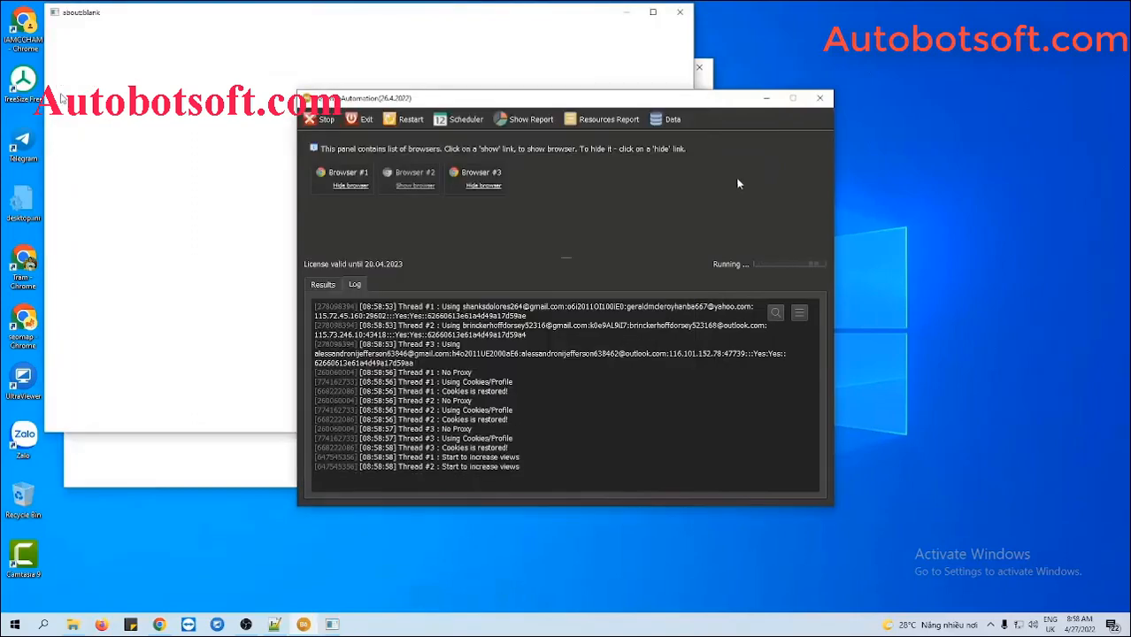
click(430, 185)
right_click(722, 627)
click(782, 516)
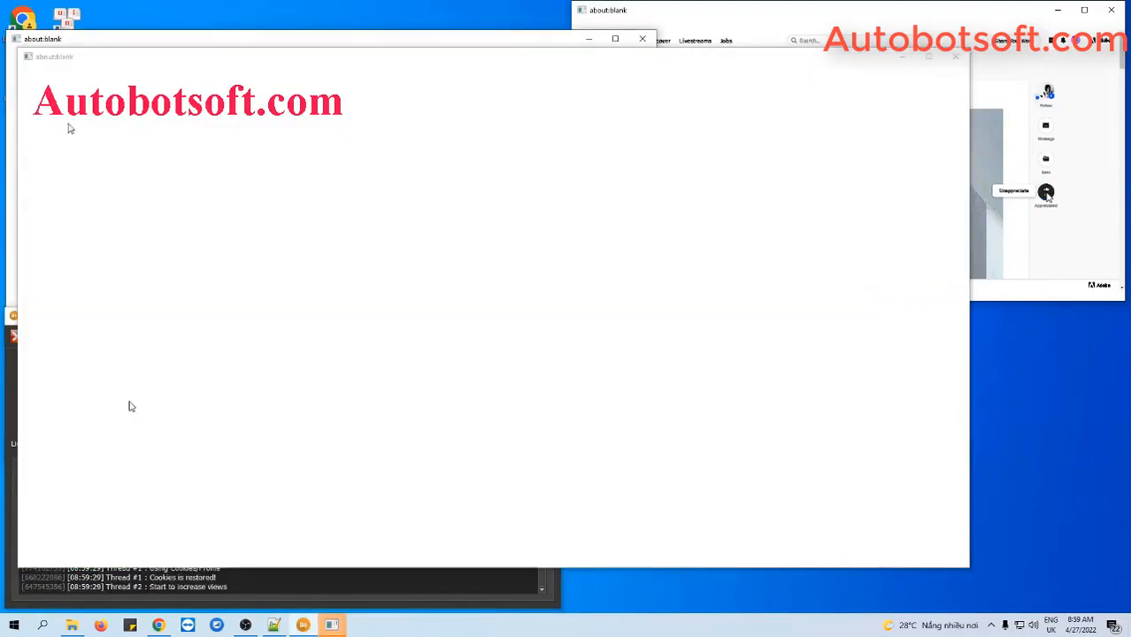
Tile the open thread browser windows side by side from the taskbar menu
right_click(733, 625)
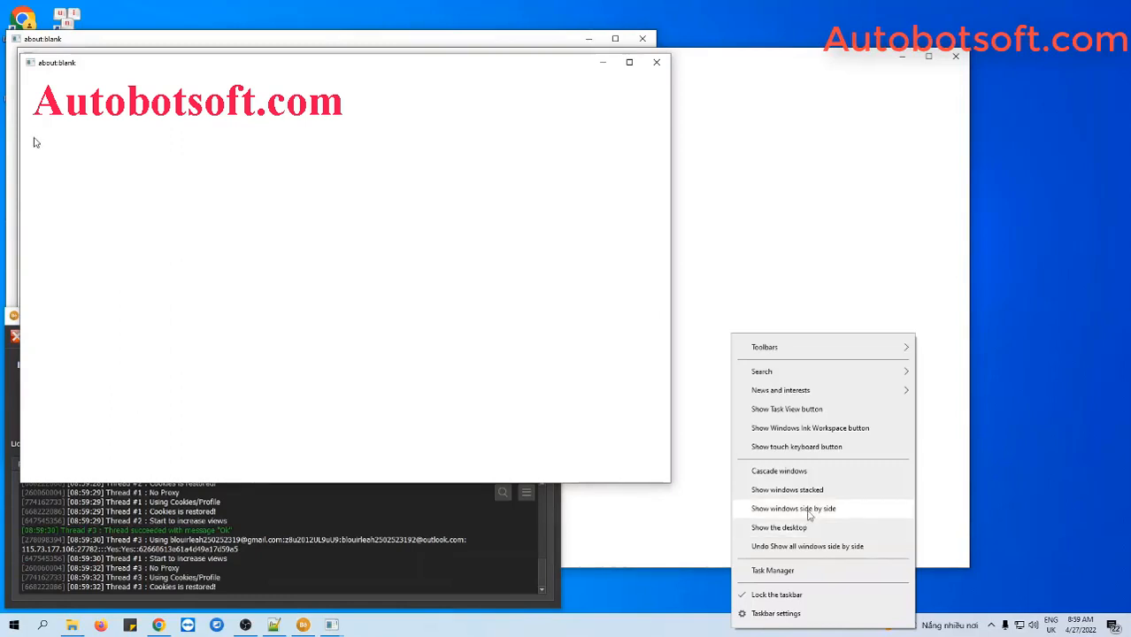
click(808, 515)
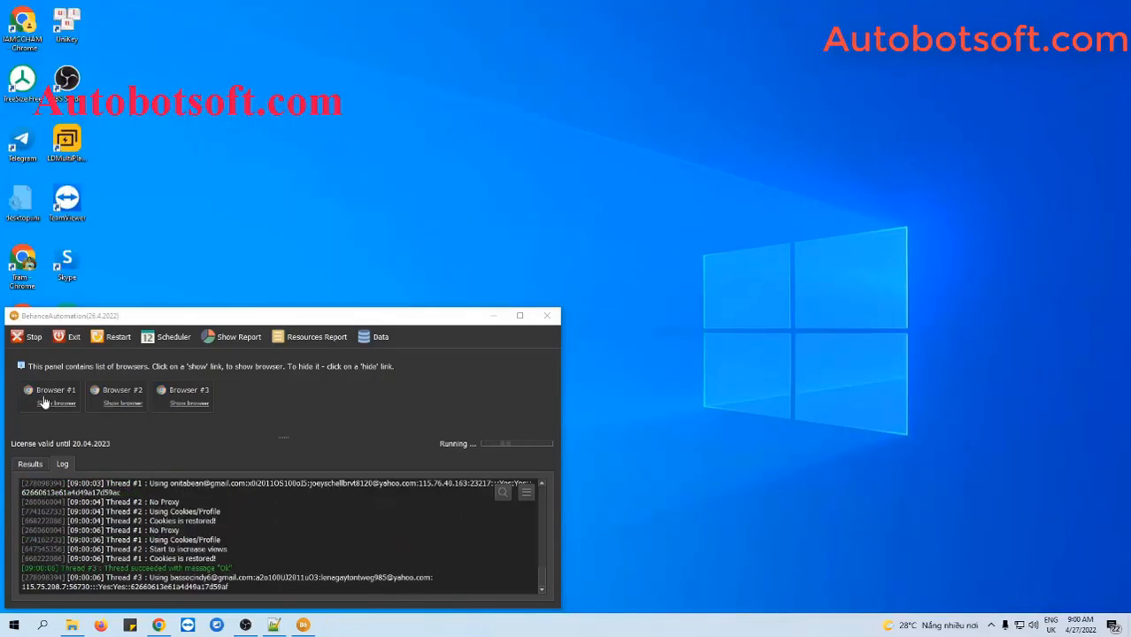
Show Browser #1's window and let threads #1–#3 keep liking the post
click(44, 403)
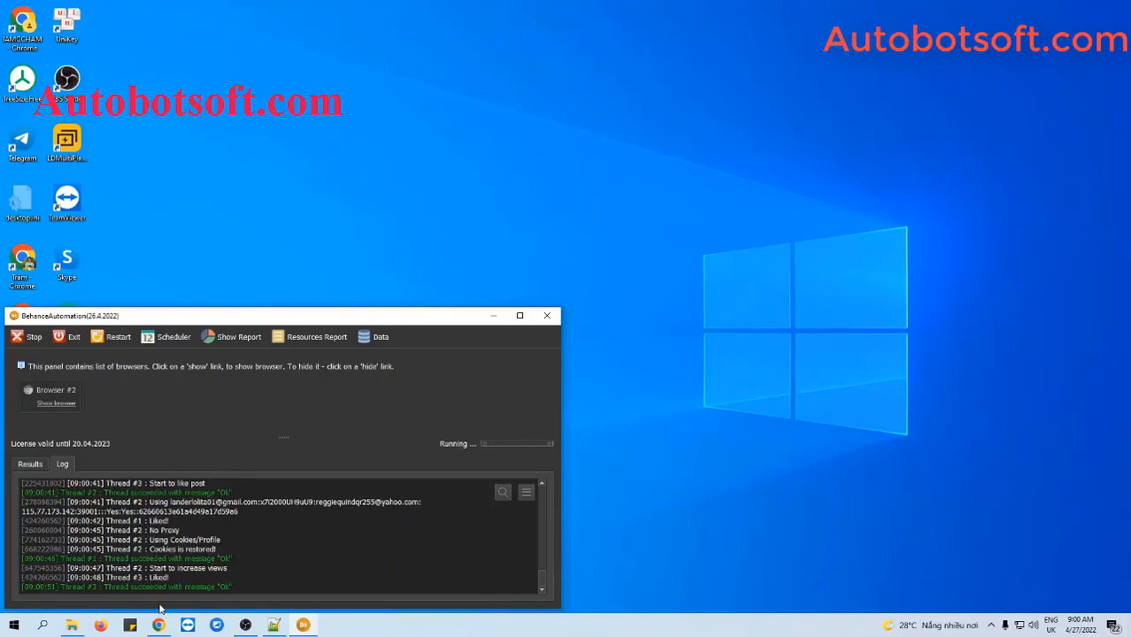
mouse_move(158, 629)
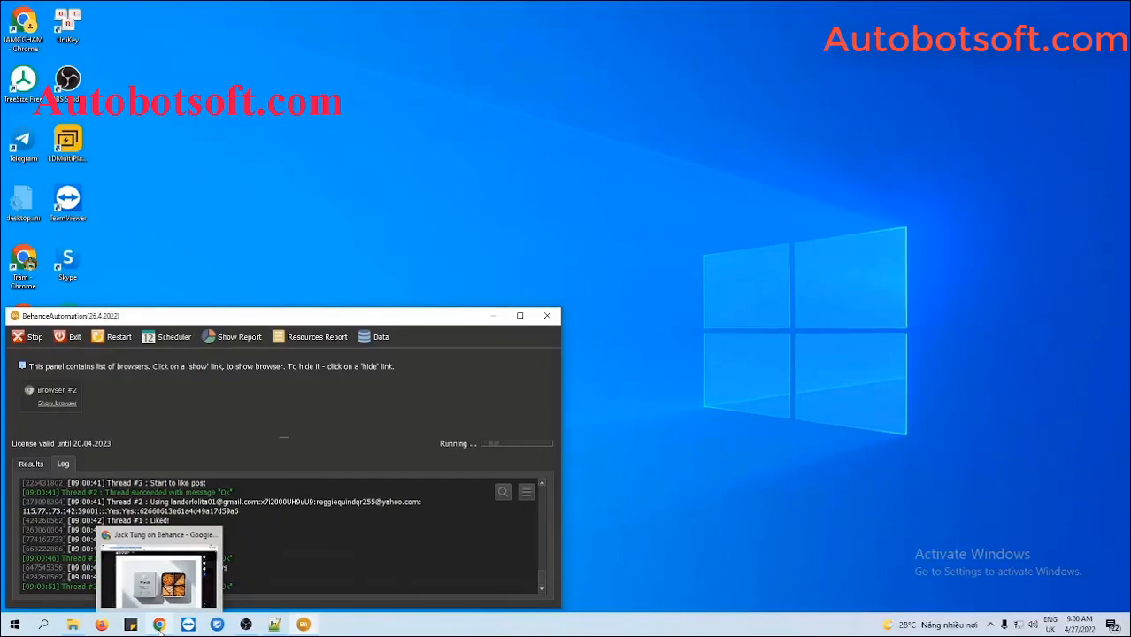
Reload the Blue Bottle x Moono CNY Boxset 2022 project in Chrome and check its appreciation and views
click(158, 625)
scroll(691, 403, up, 2)
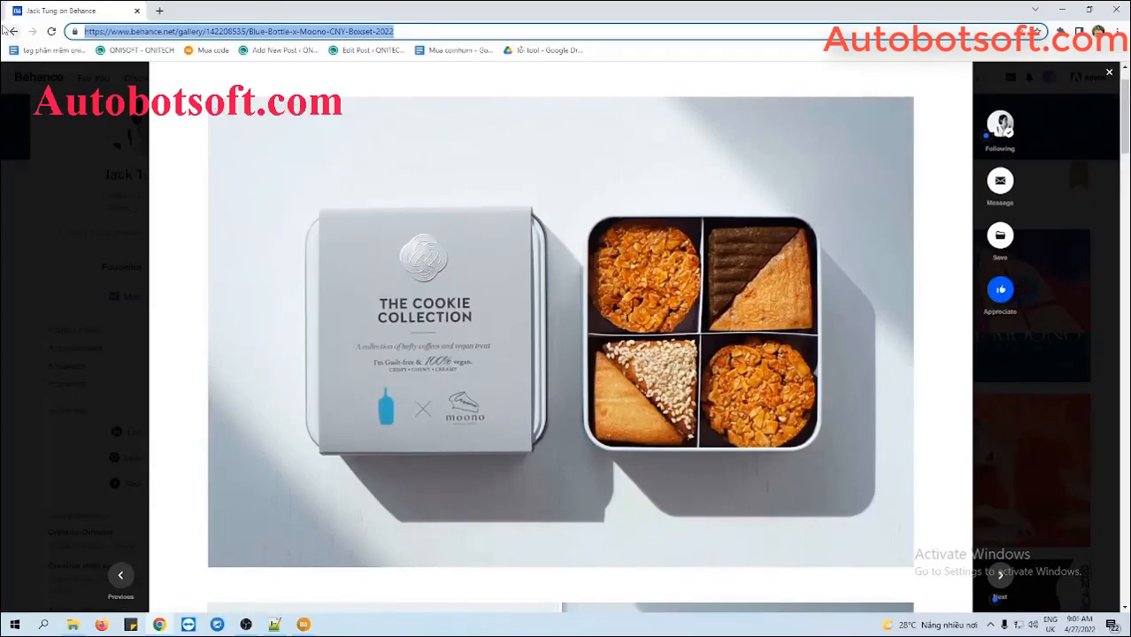
key(Return)
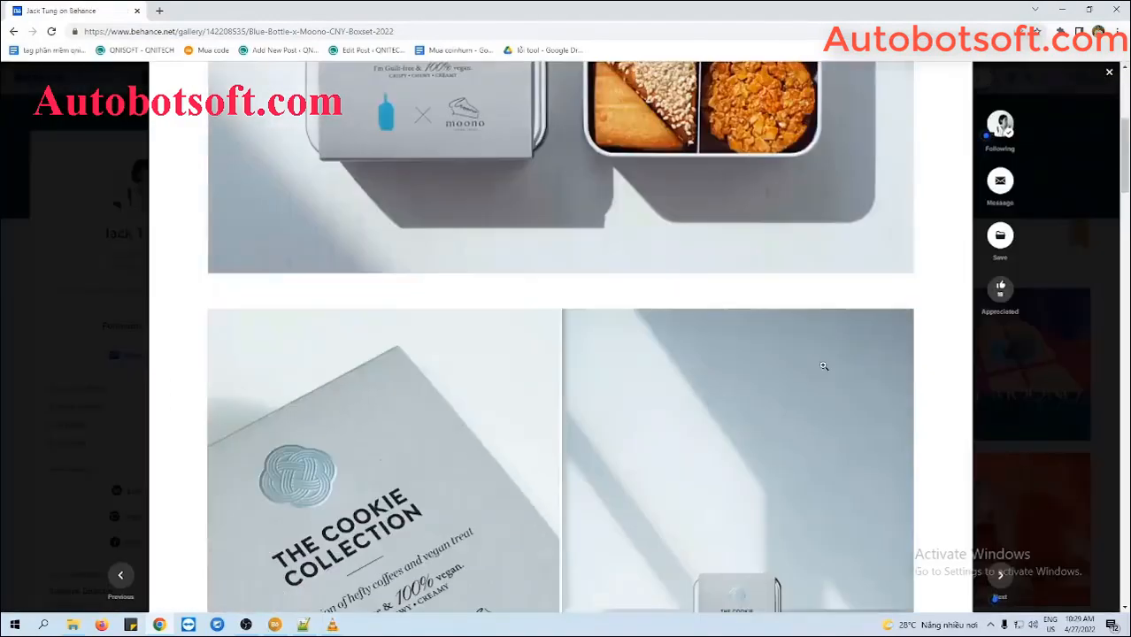
scroll(823, 363, down, 3)
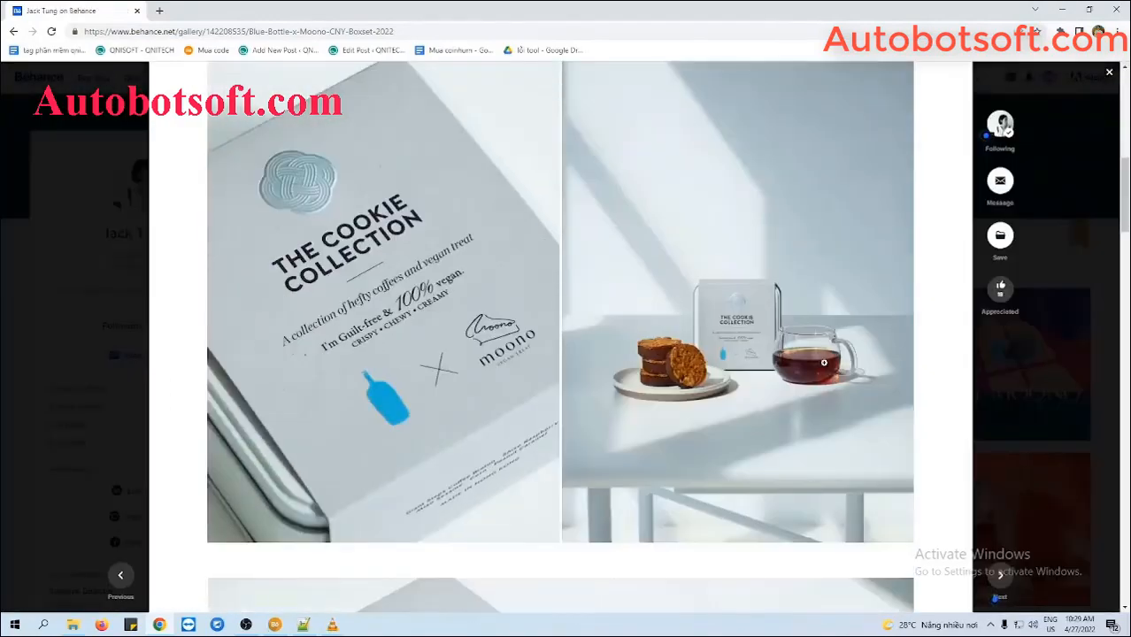
scroll(823, 363, down, 15)
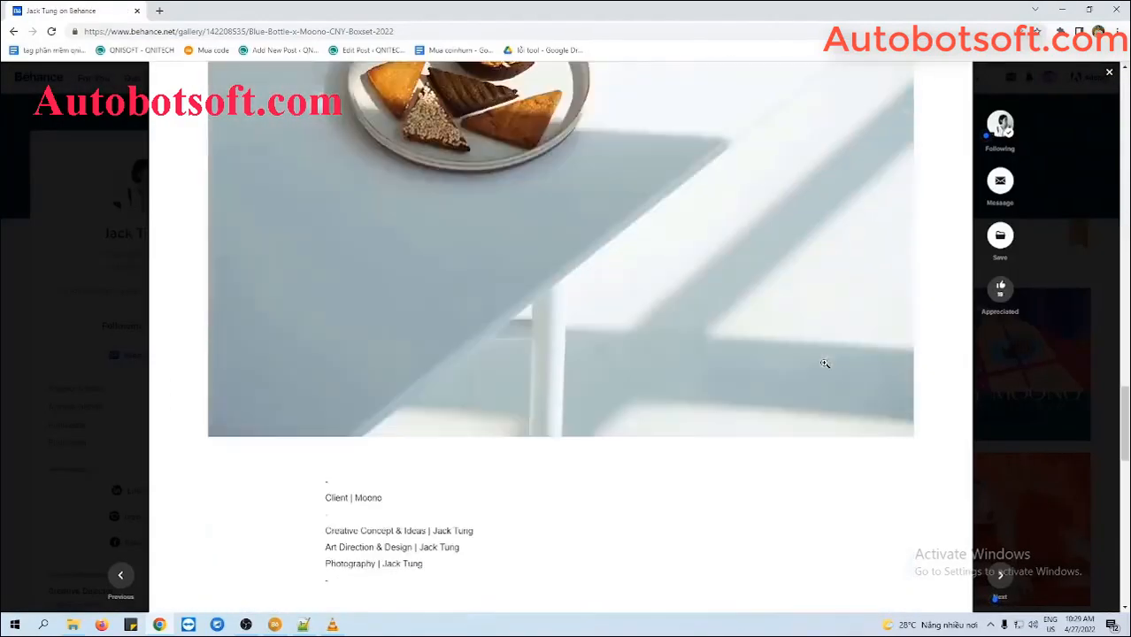